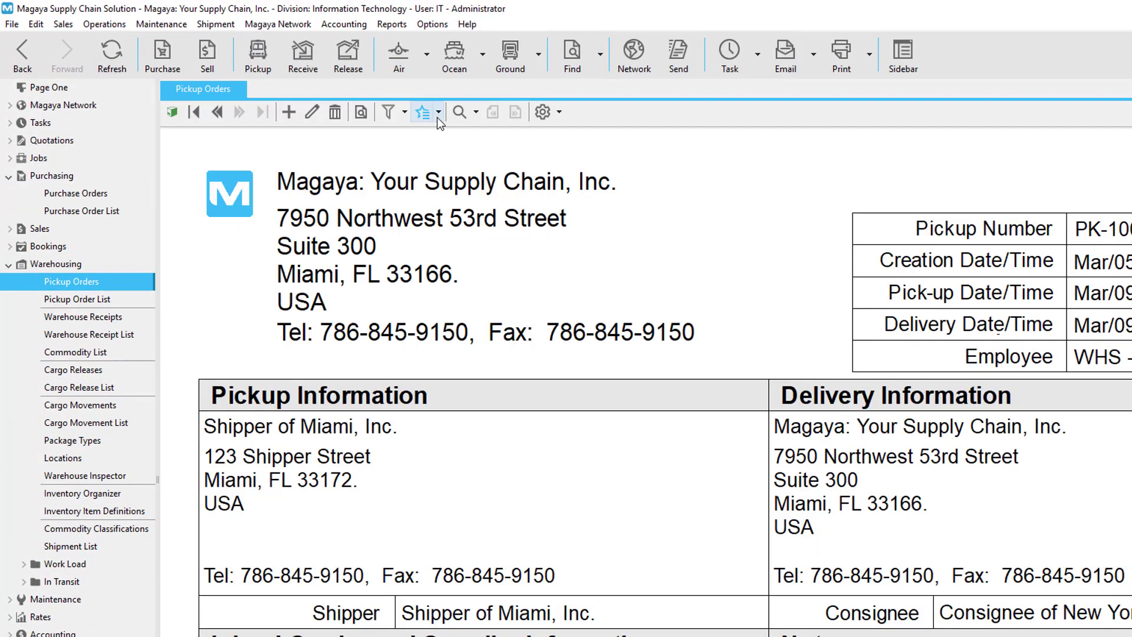
- Open the Actions dropdown on purchase order PO-1018
click(438, 113)
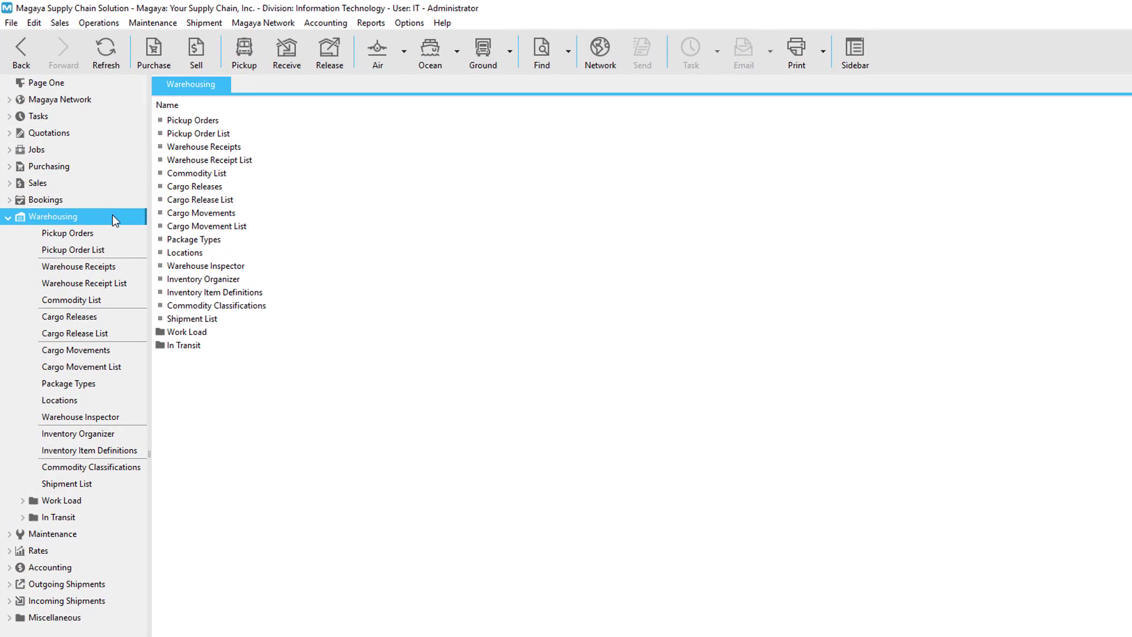
- From the Warehouse Receipts view, add new receipt WR-1019 dated 3/6/2018
click(138, 285)
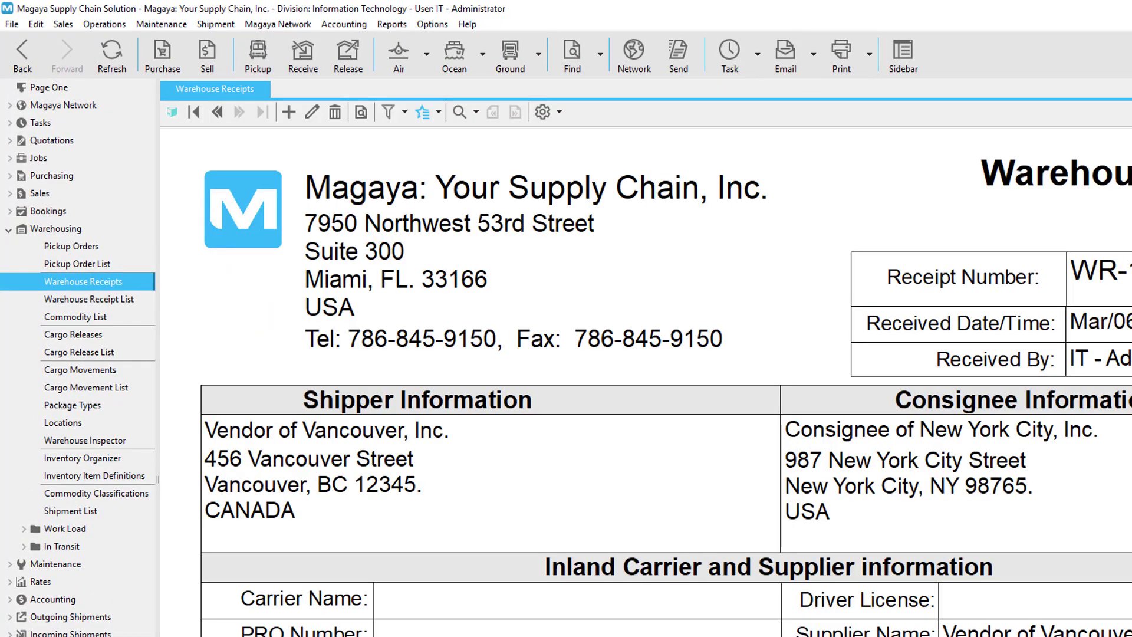
click(288, 112)
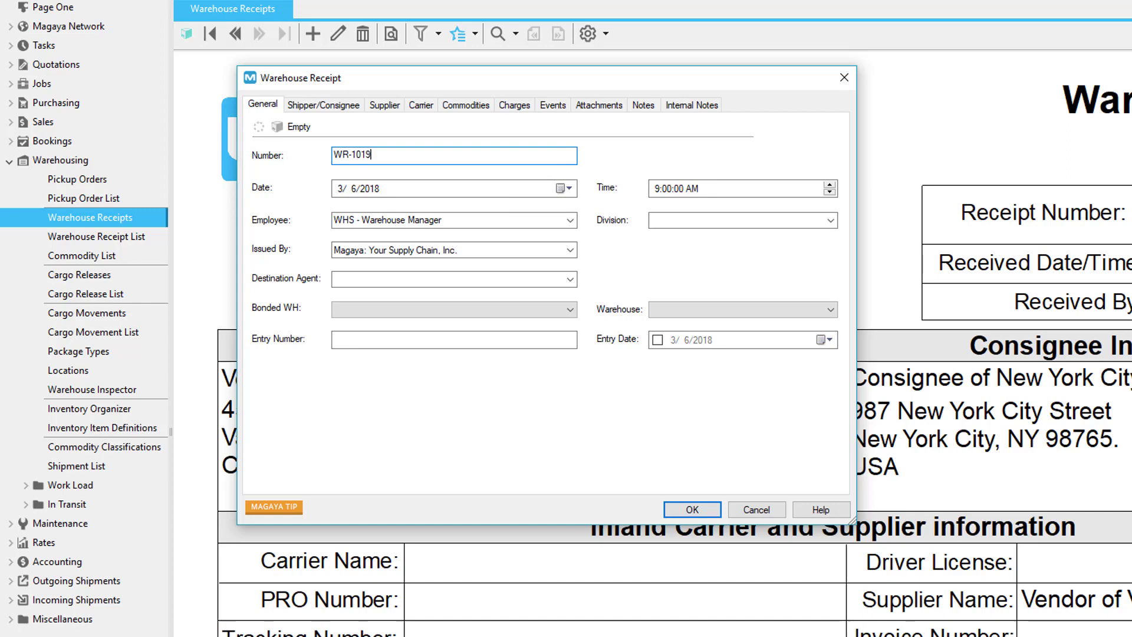
click(571, 220)
click(570, 221)
click(571, 250)
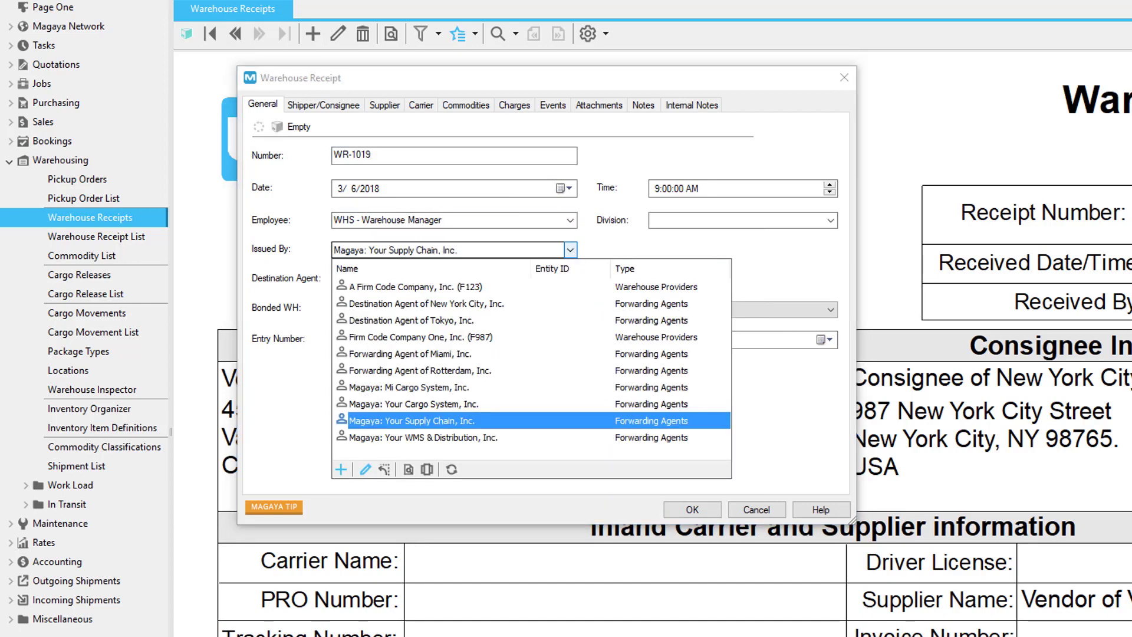
key(Return)
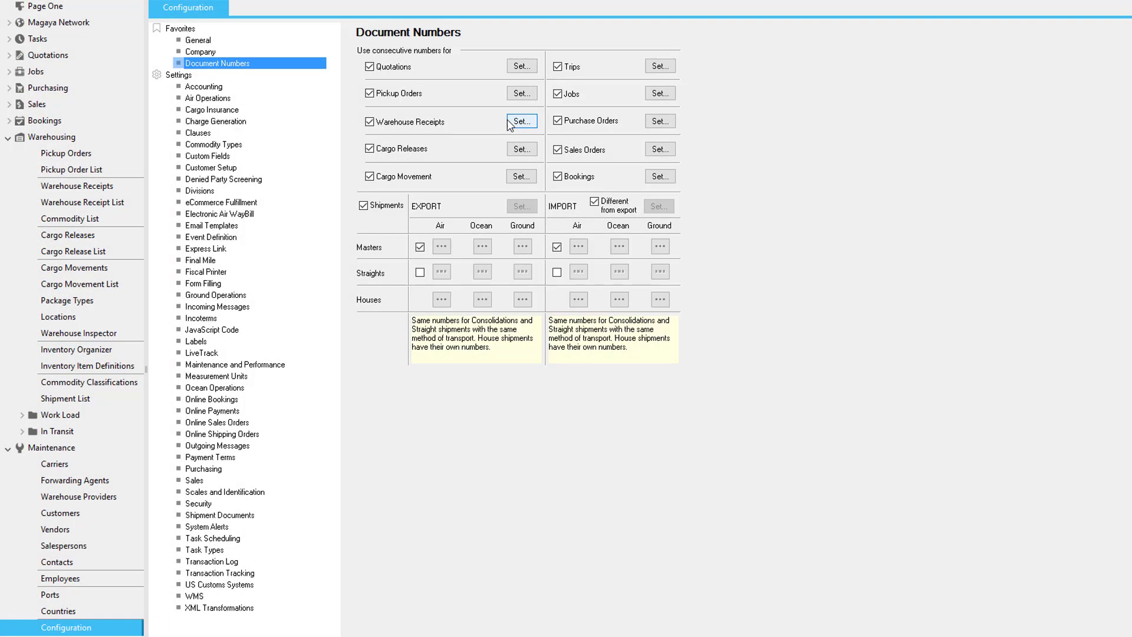
click(511, 123)
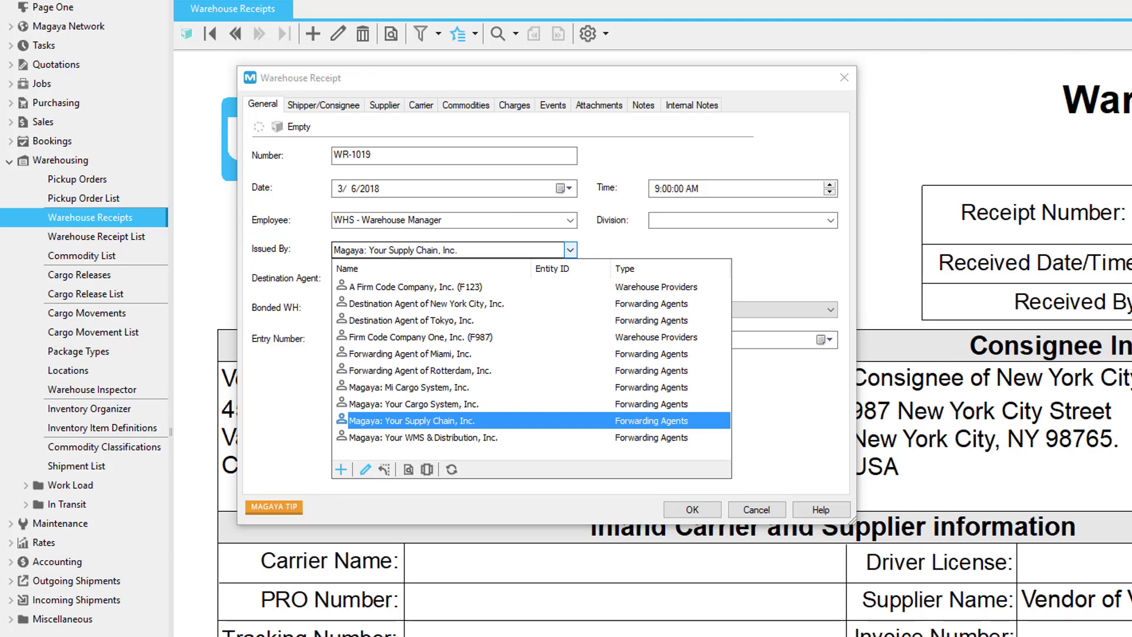
click(831, 221)
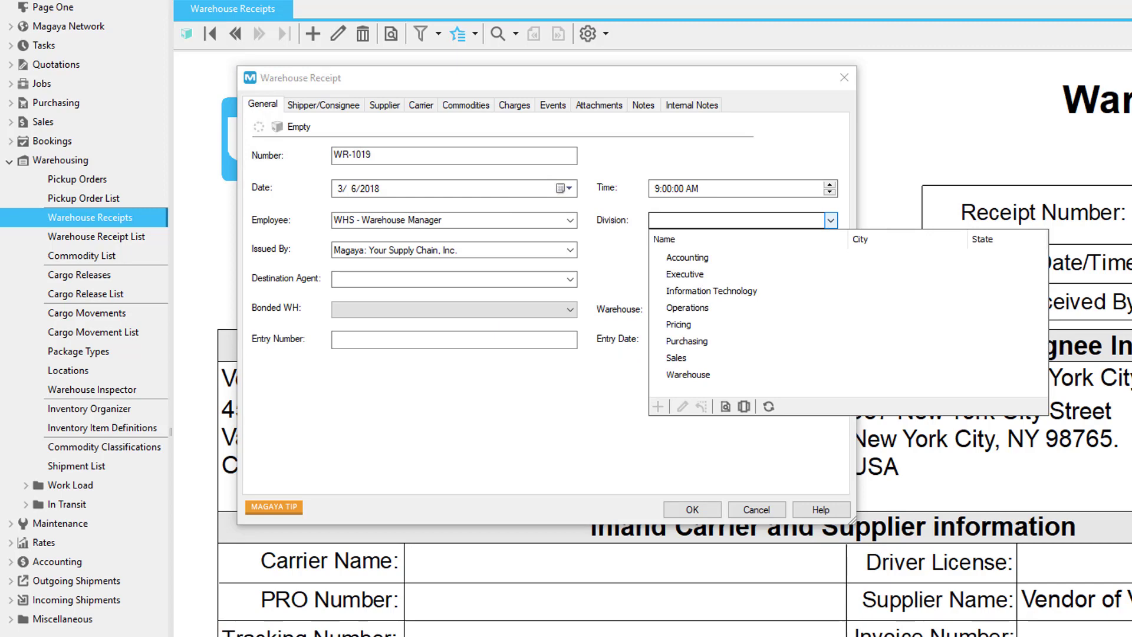
click(830, 309)
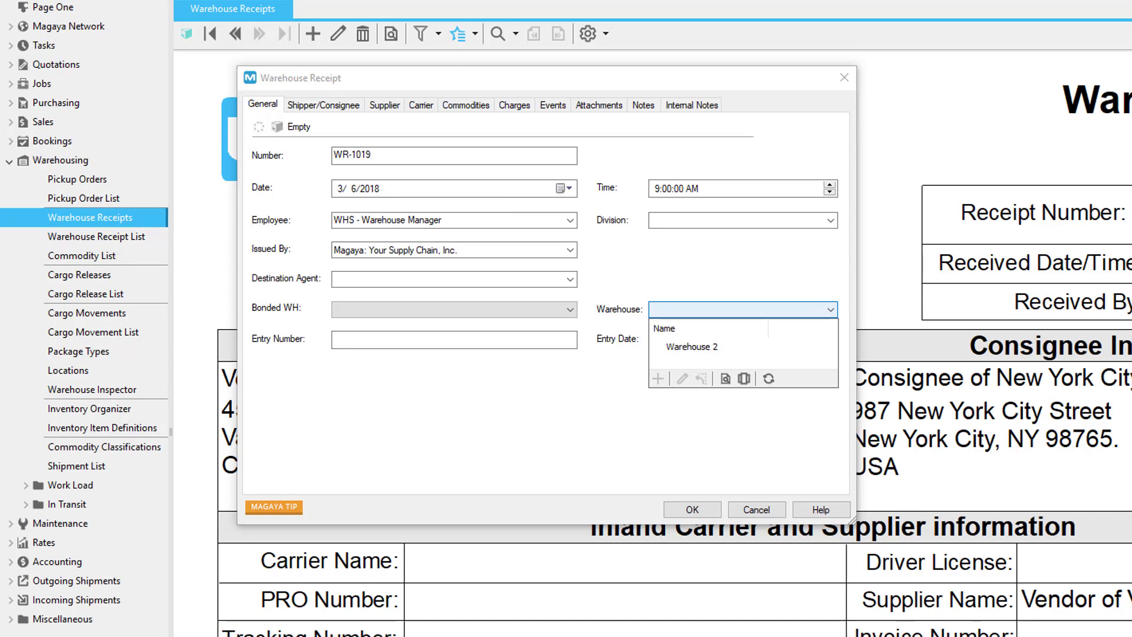
click(575, 308)
click(575, 308)
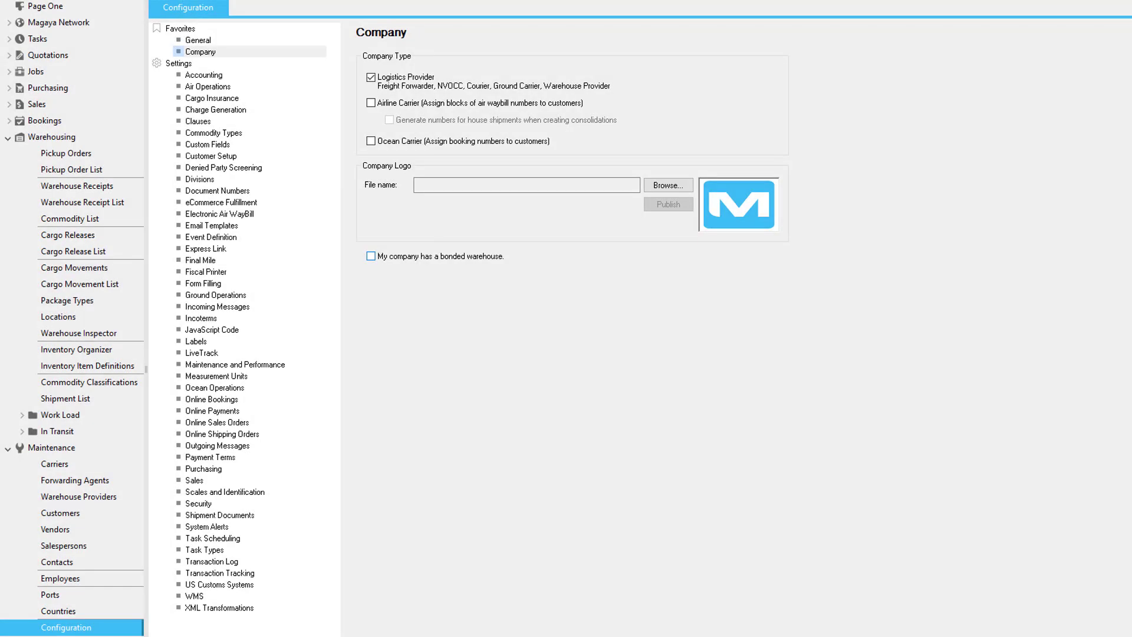
- Enable 'My company has a bonded warehouse' in the company configuration
click(372, 257)
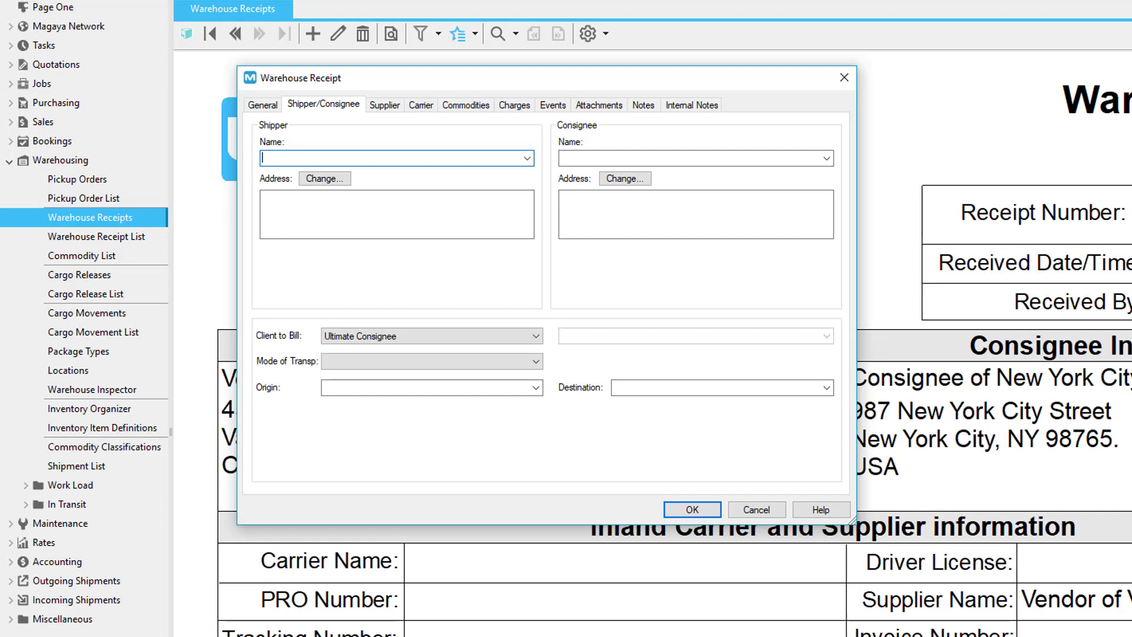
- Choose Shipper of Miami, Inc. as the shipper and check its saved addresses
click(527, 158)
text(Shipper of Miami, Inc.)
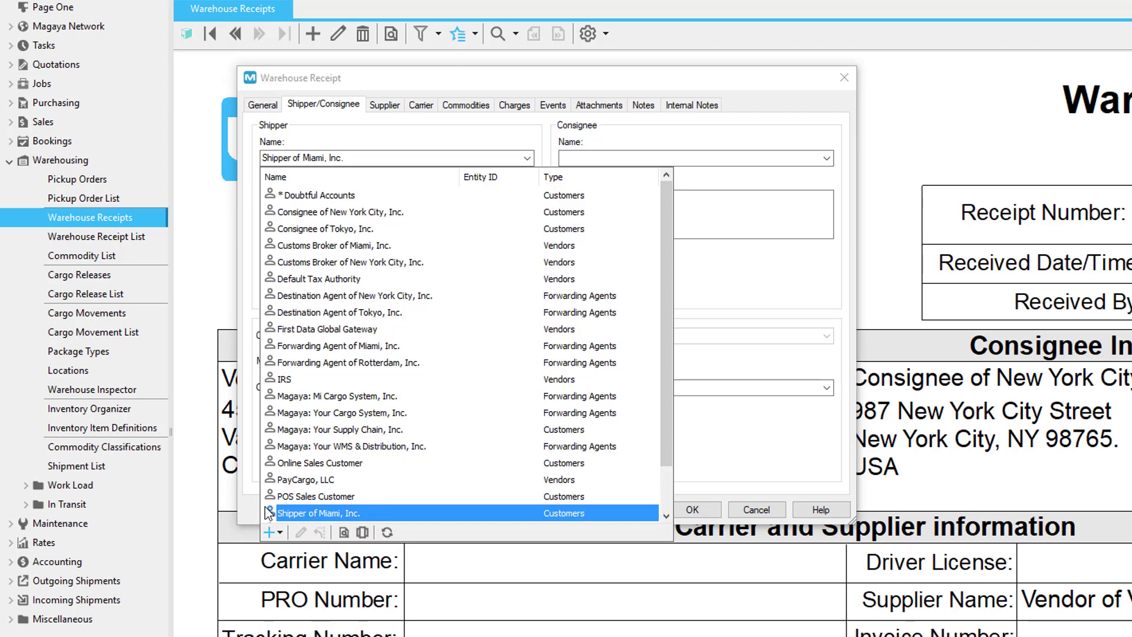
click(269, 533)
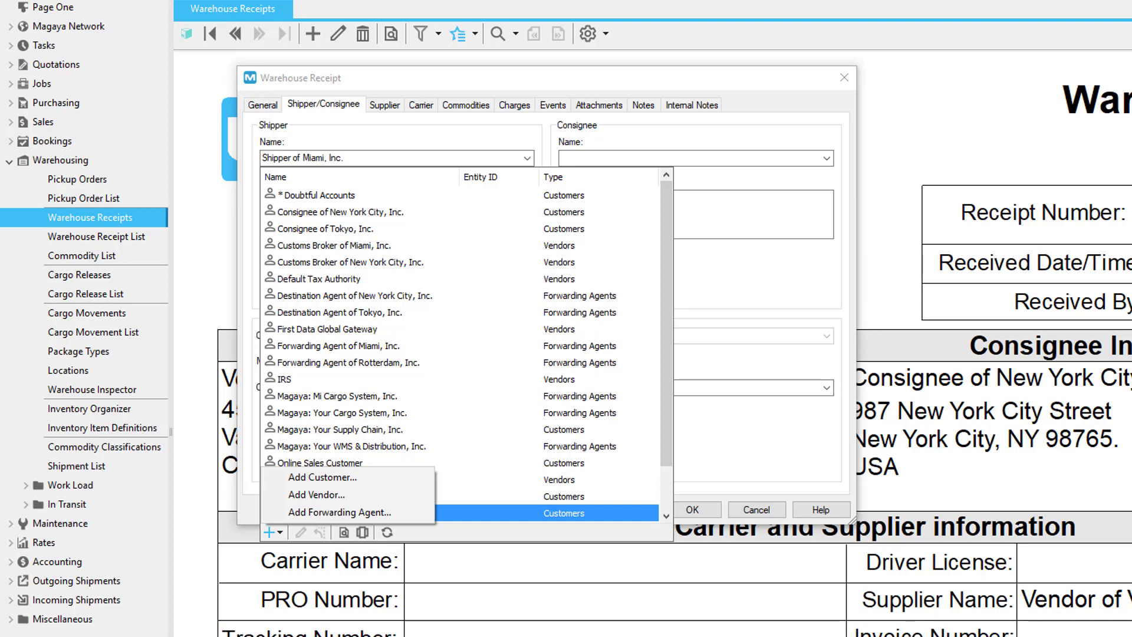
key(Escape)
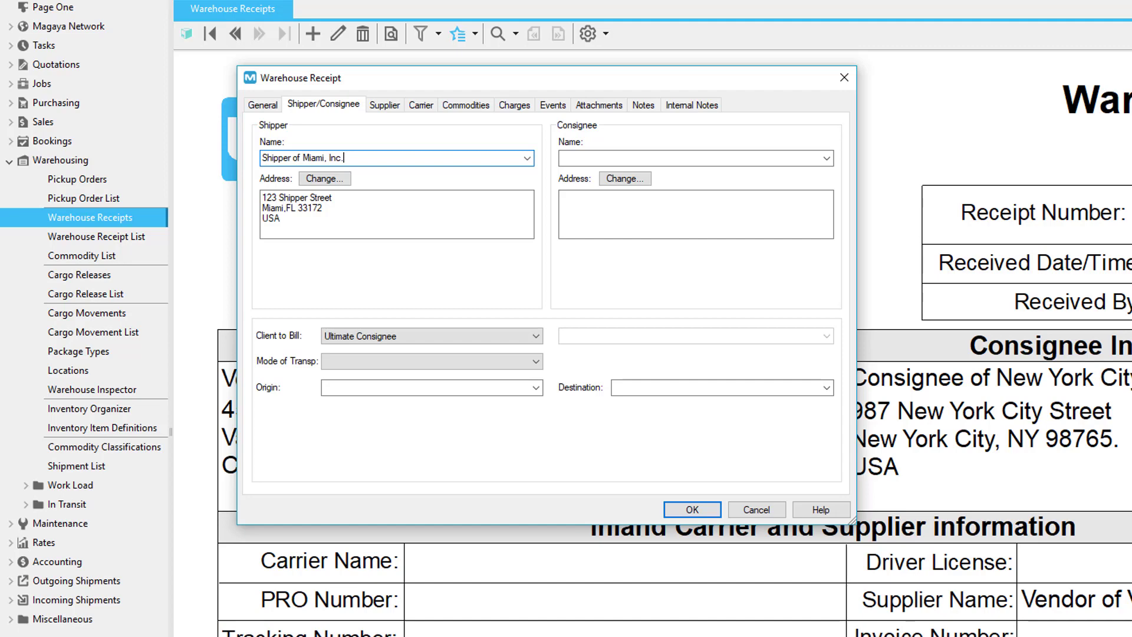
click(321, 178)
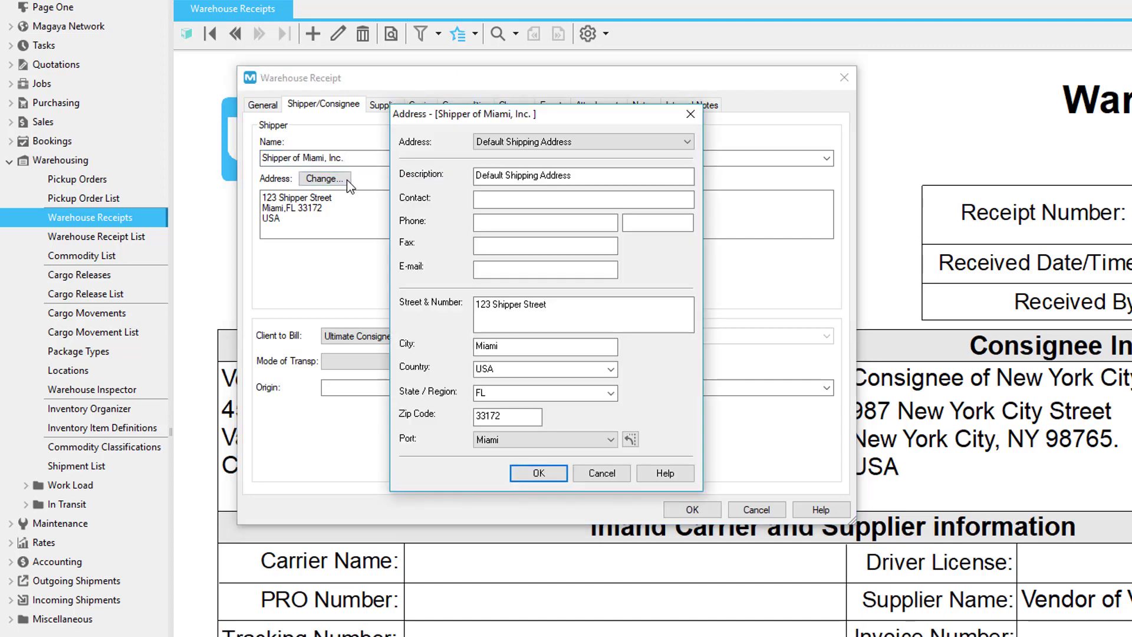
click(687, 142)
key(Escape)
key(Escape)
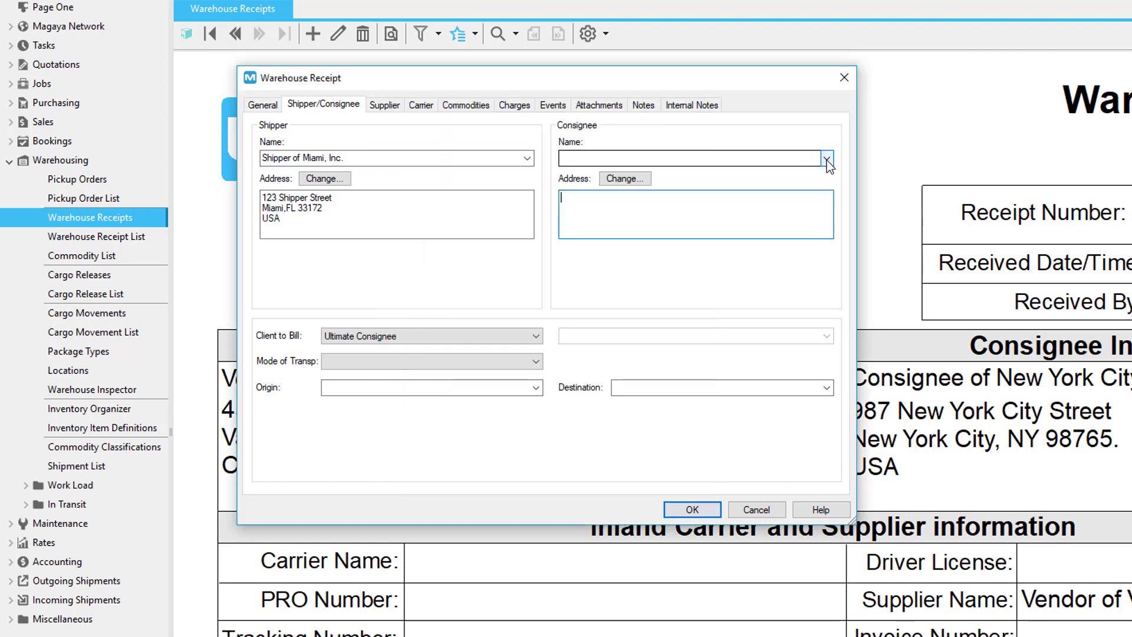
- Set the consignee to Consignee of New York City, Inc
click(827, 158)
key(Down)
key(Down)
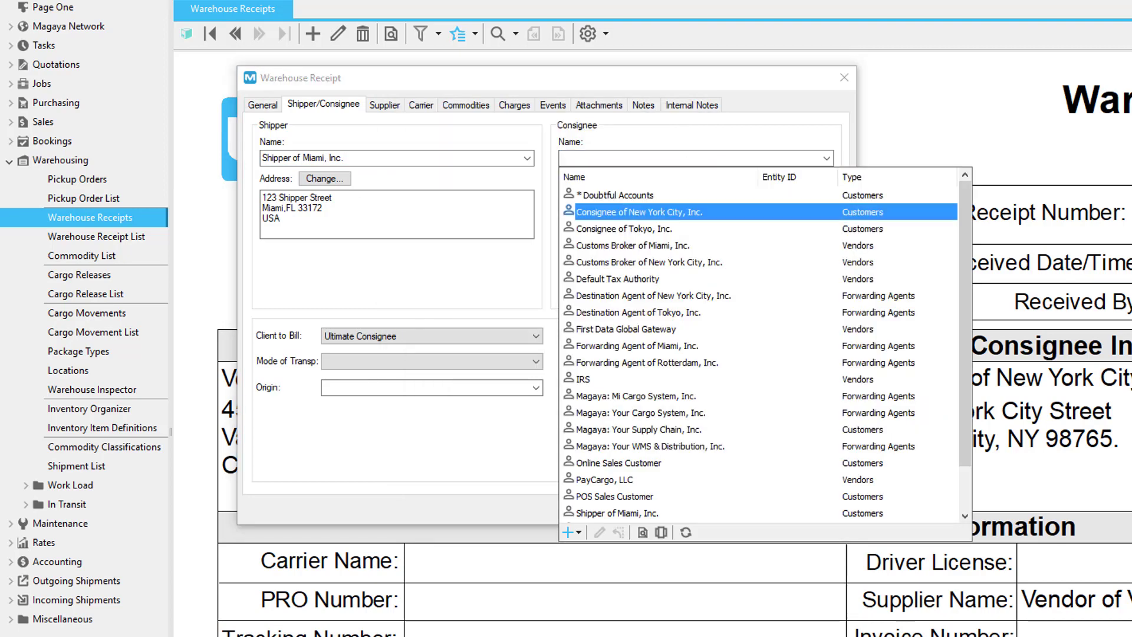
key(Return)
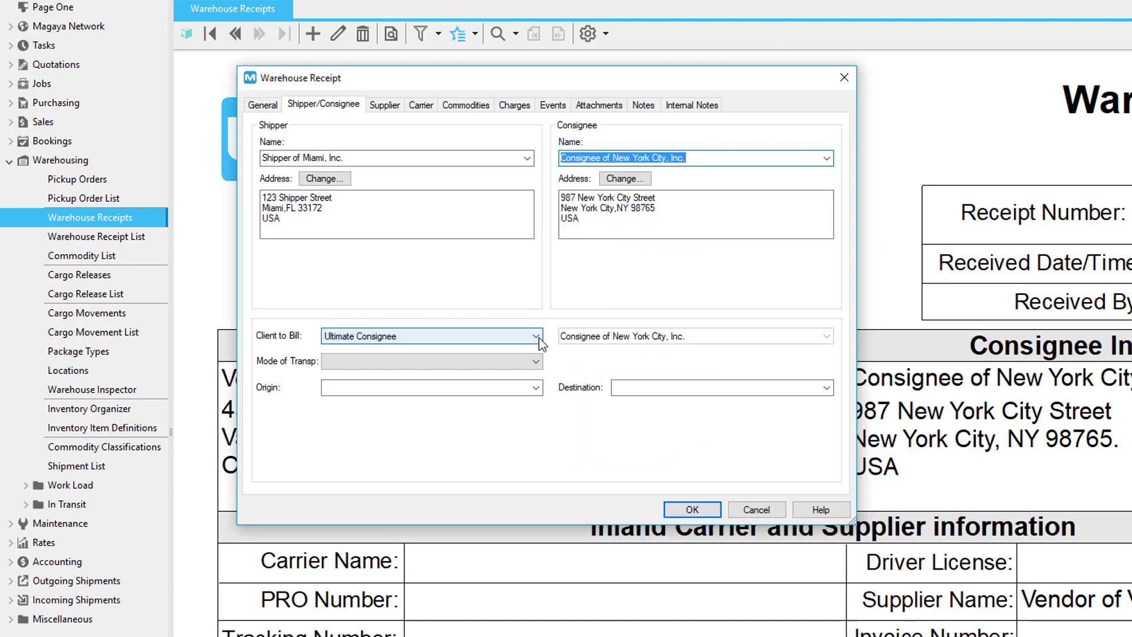
click(536, 337)
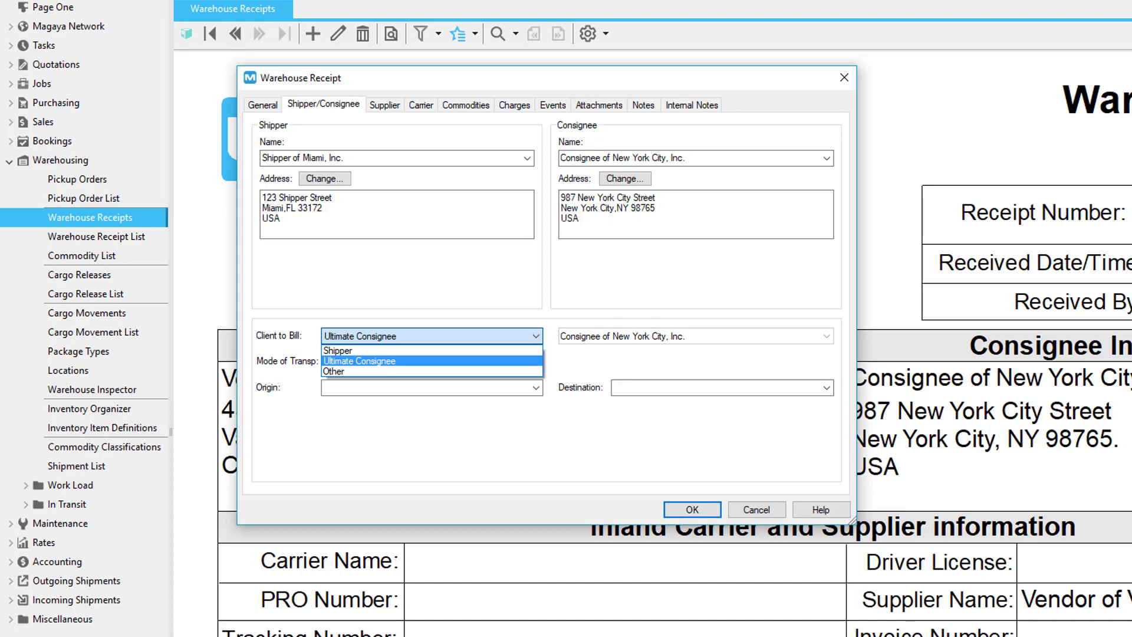
key(Tab)
key(alt+Down)
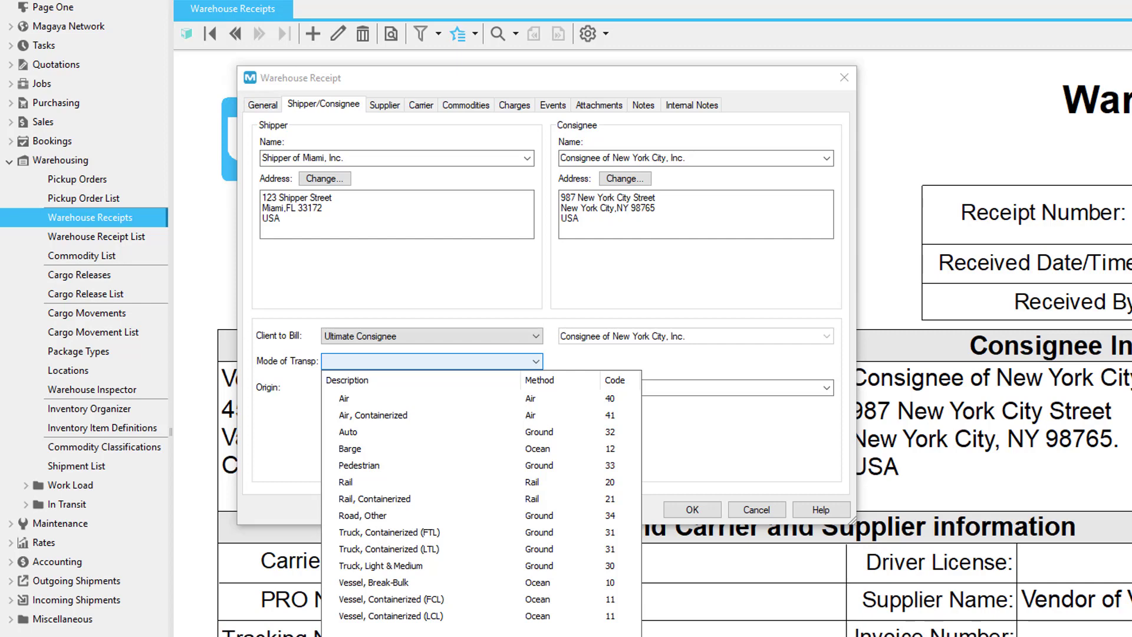
- Select supplier Vendor of Vancouver, Inc. with invoice number INV# and purchase order PO#
click(384, 104)
click(526, 148)
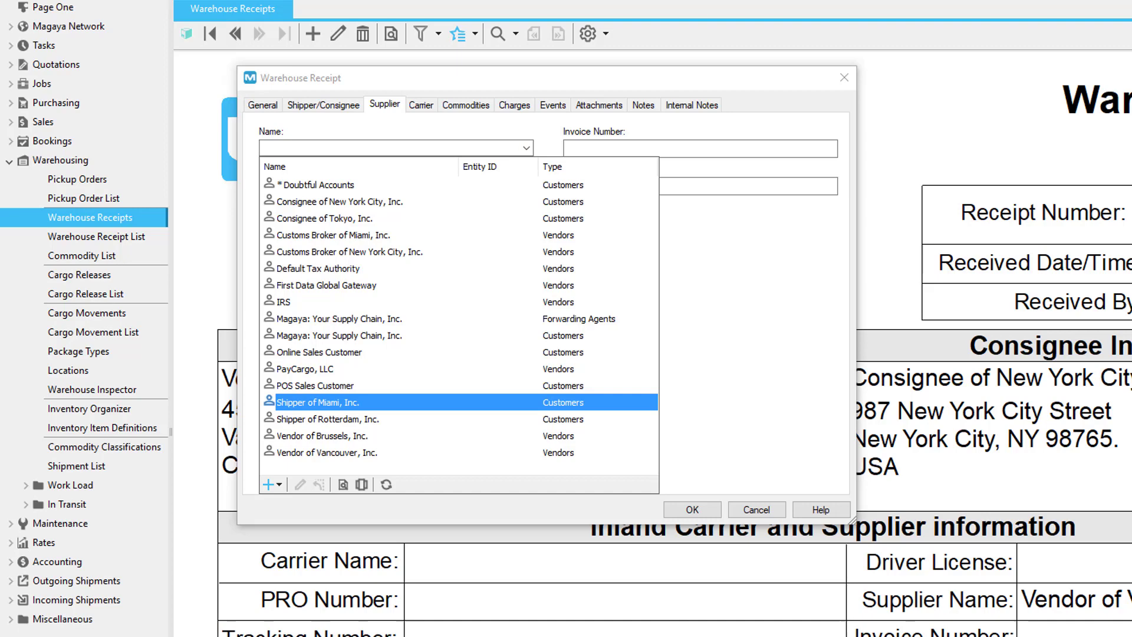
click(327, 452)
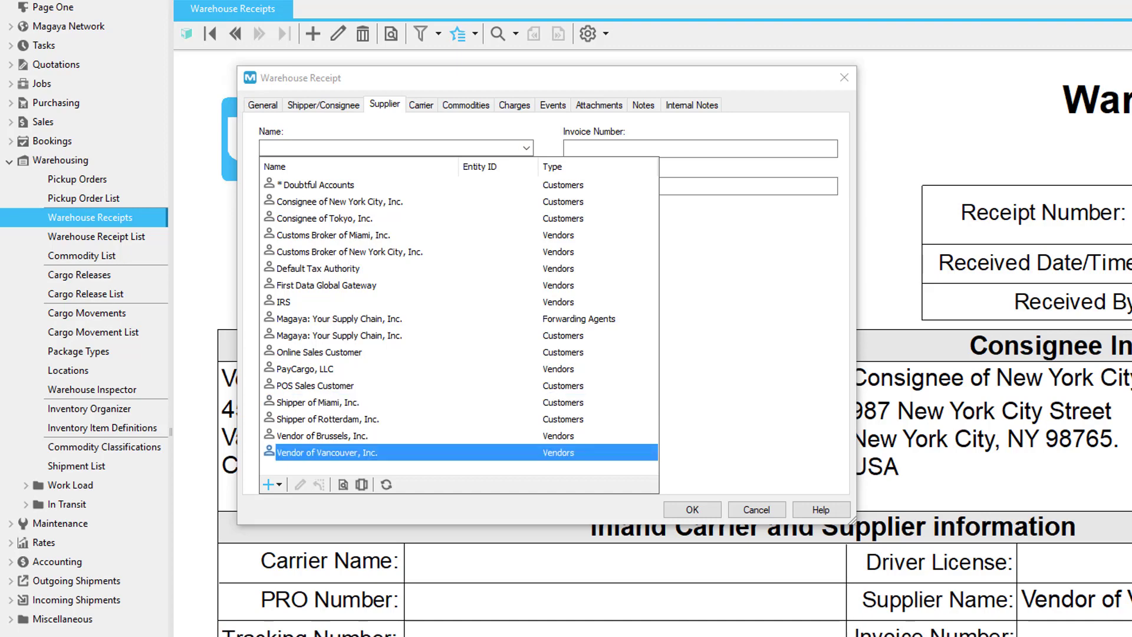
key(Return)
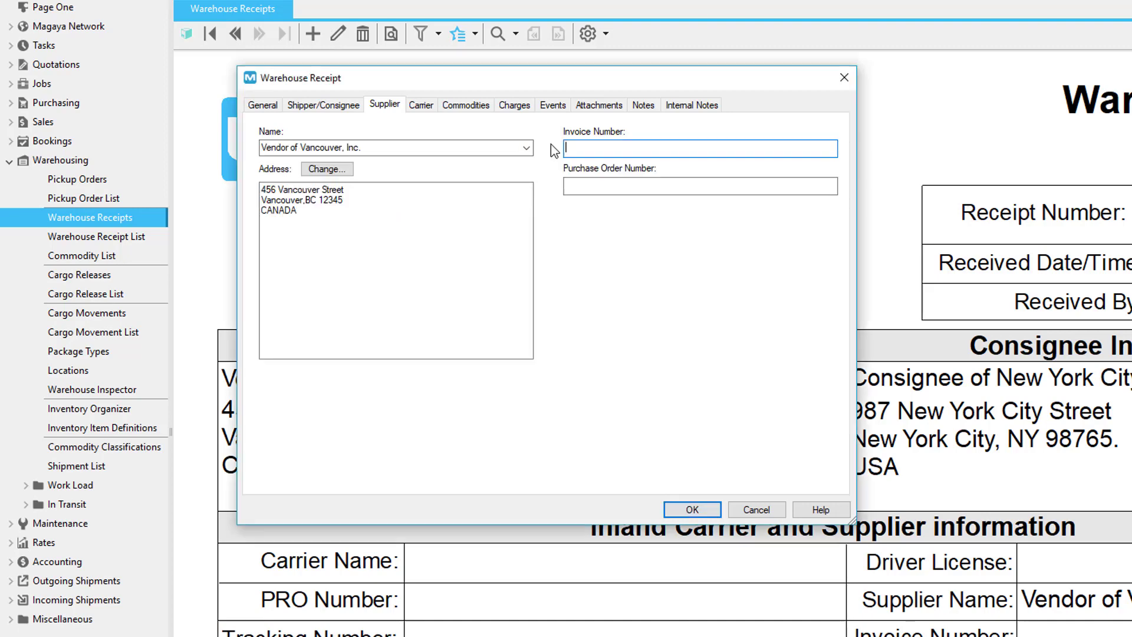
key(Tab)
text(INV#)
key(Tab)
text(PO#)
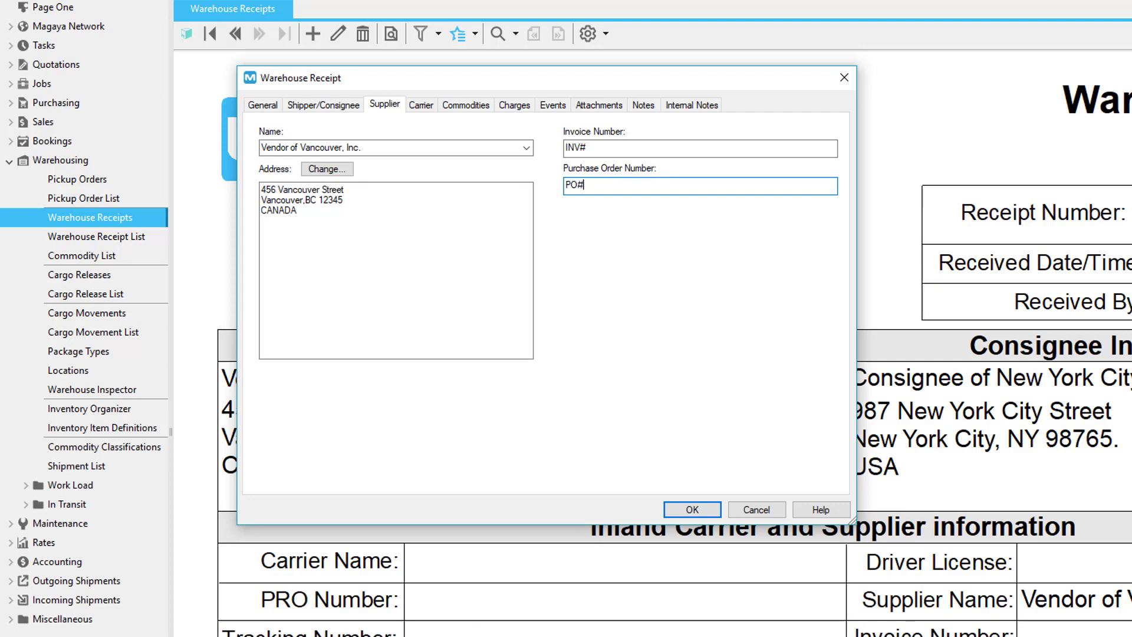
key(ctrl+Tab)
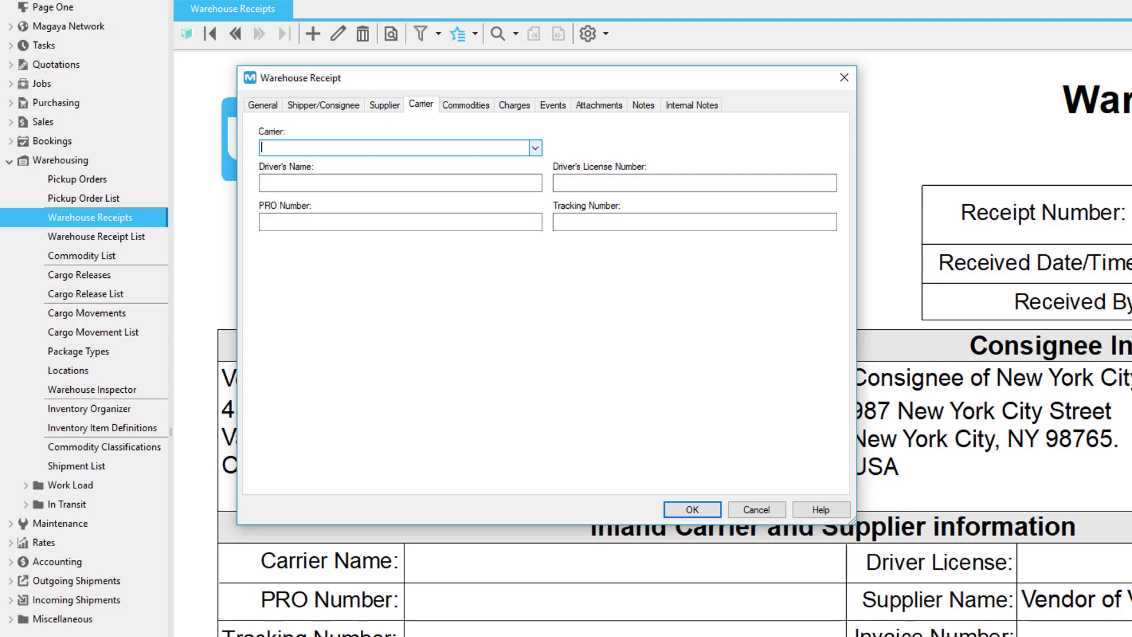
- Choose Trucking Company, Inc. as the carrier with PRO number PRO#
click(536, 148)
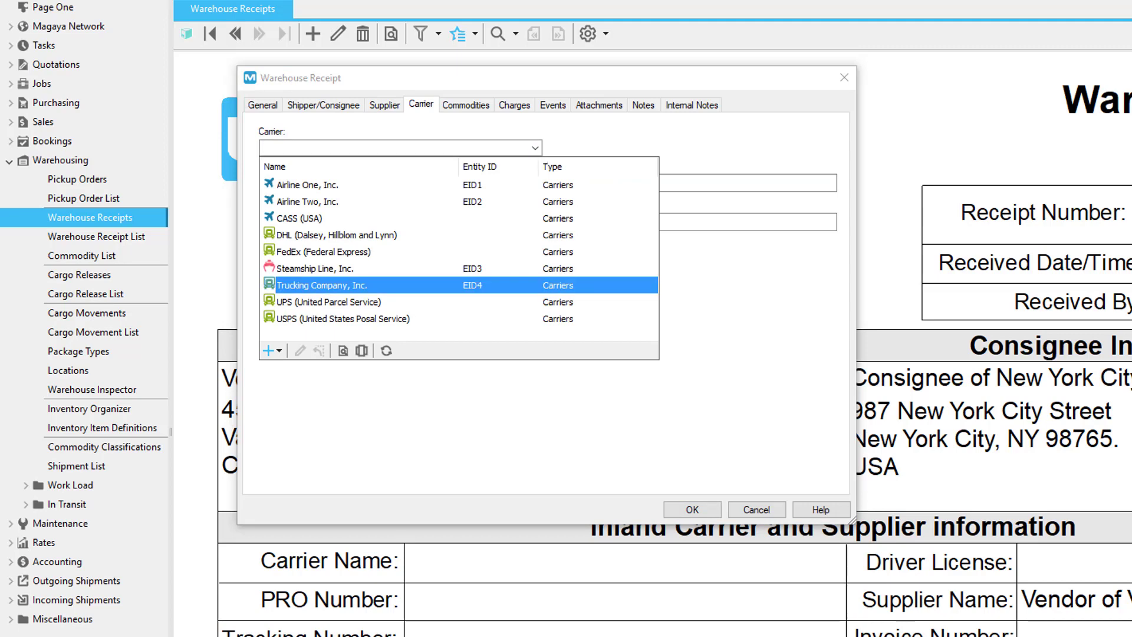
key(Return)
key(Tab)
key(Tab)
text(PRO#)
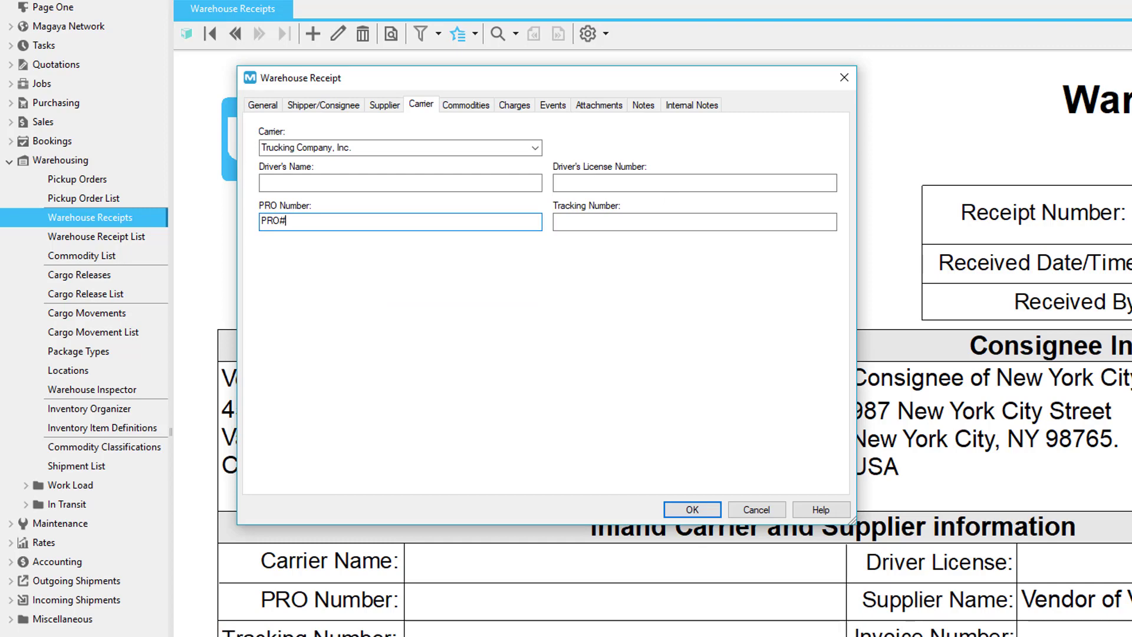
key(ctrl+Tab)
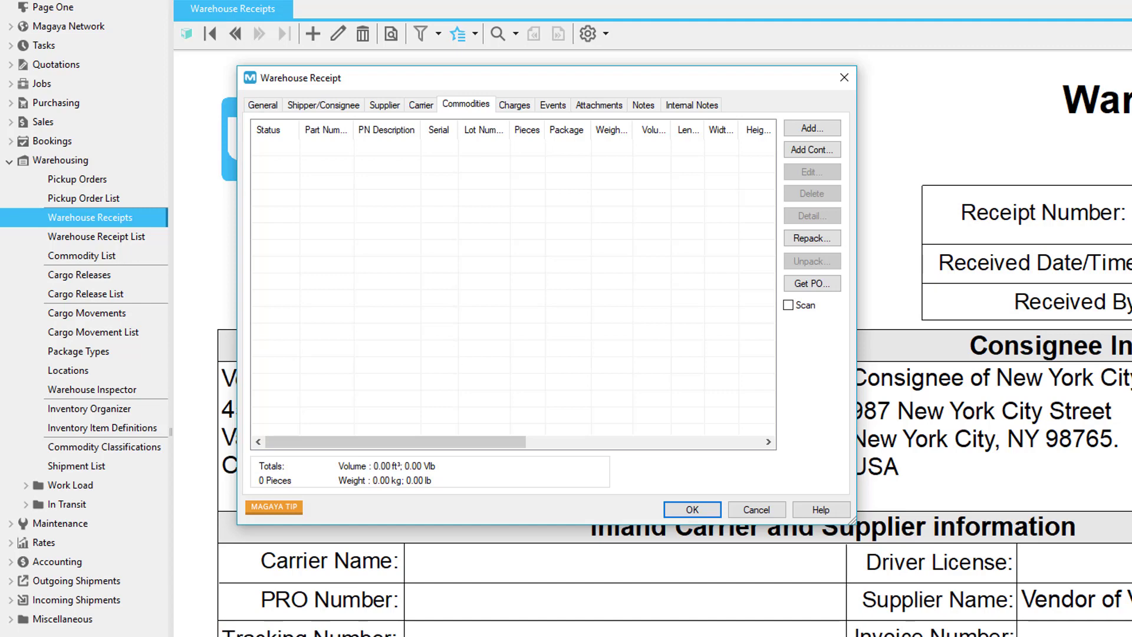
- Add a new commodity with part number BC and description Sodas
click(827, 129)
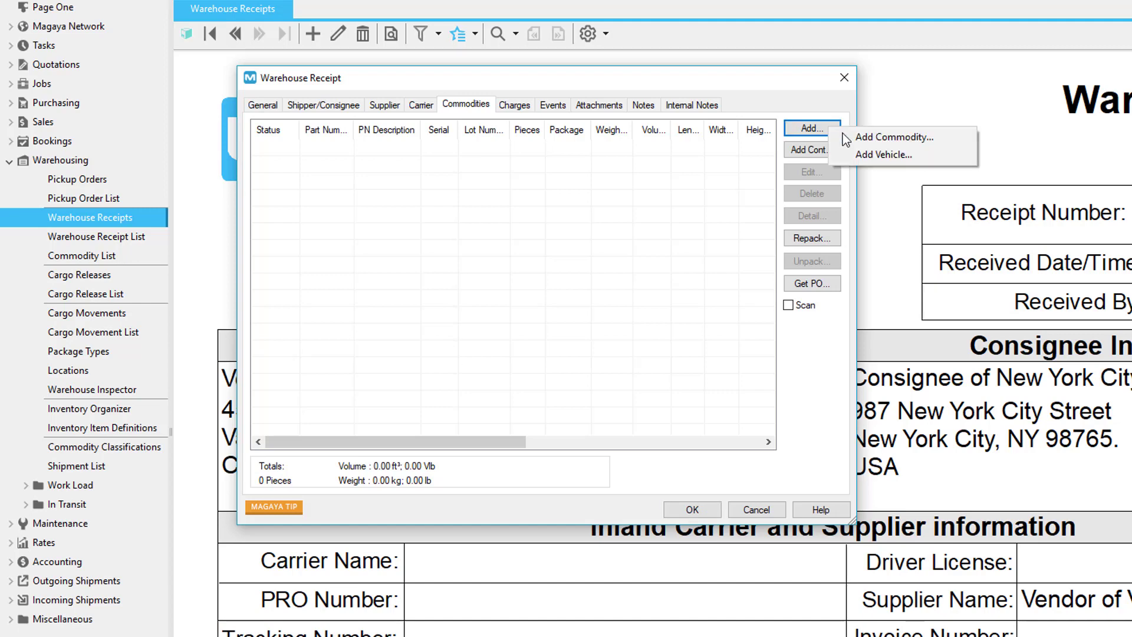
click(894, 136)
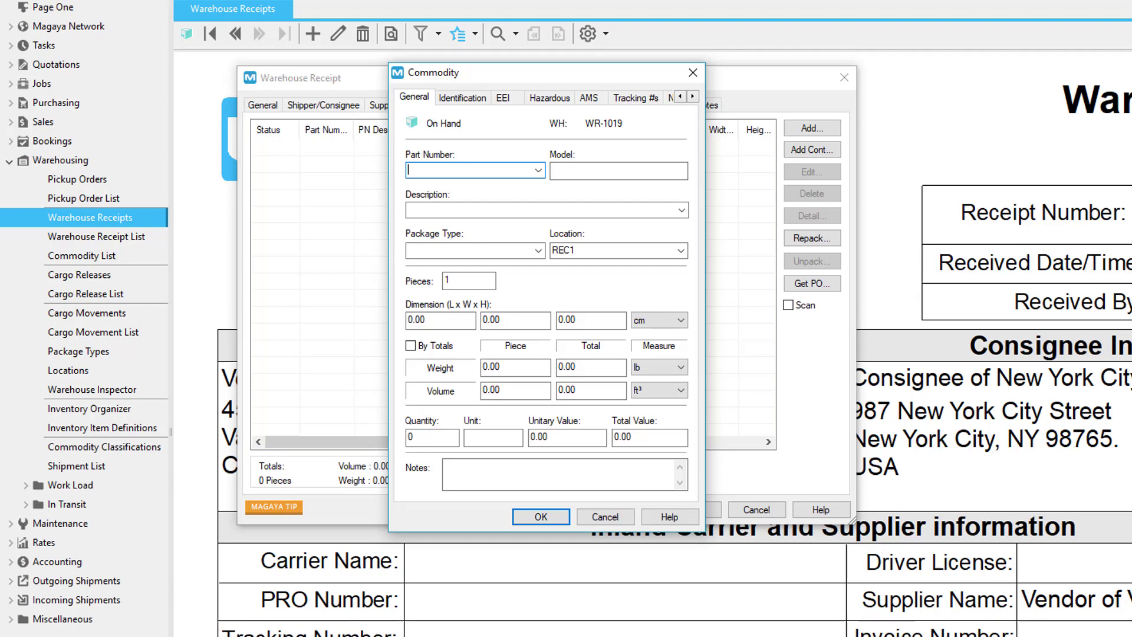
click(539, 172)
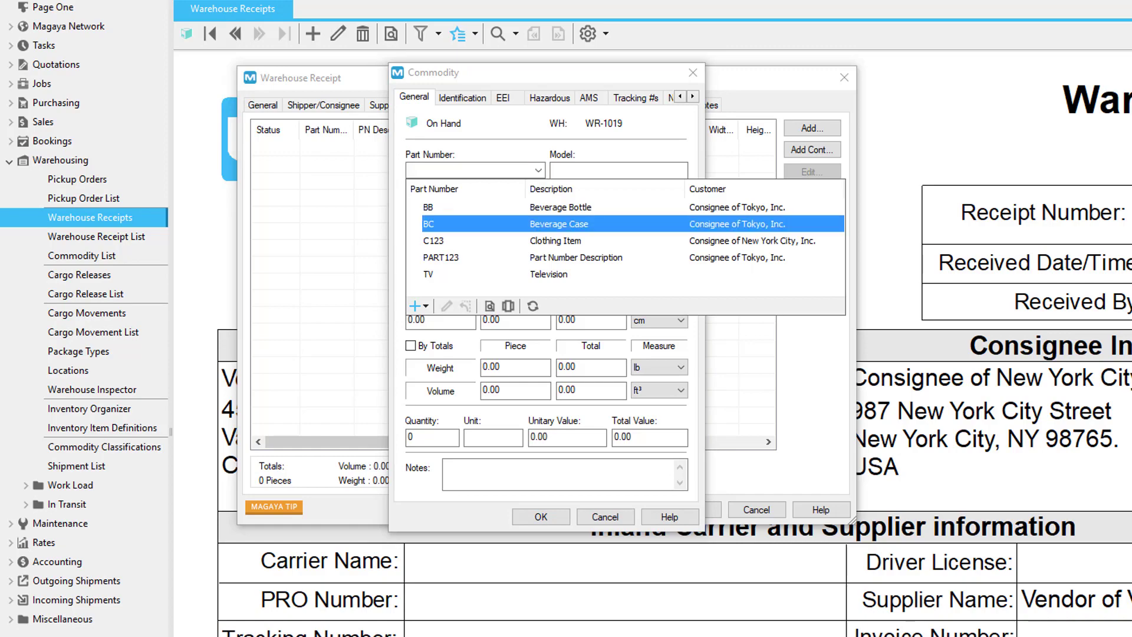
click(428, 225)
text(Sodas)
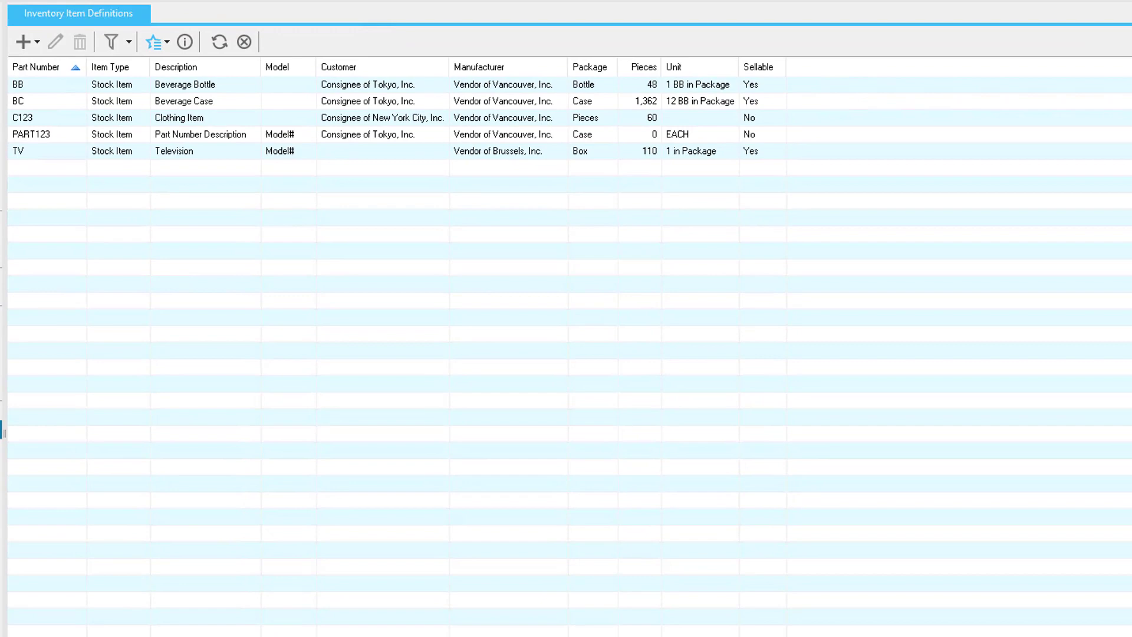
- Inspect BC's item definition and its bill of material of 12 Beverage Bottles
click(198, 167)
double_click(37, 93)
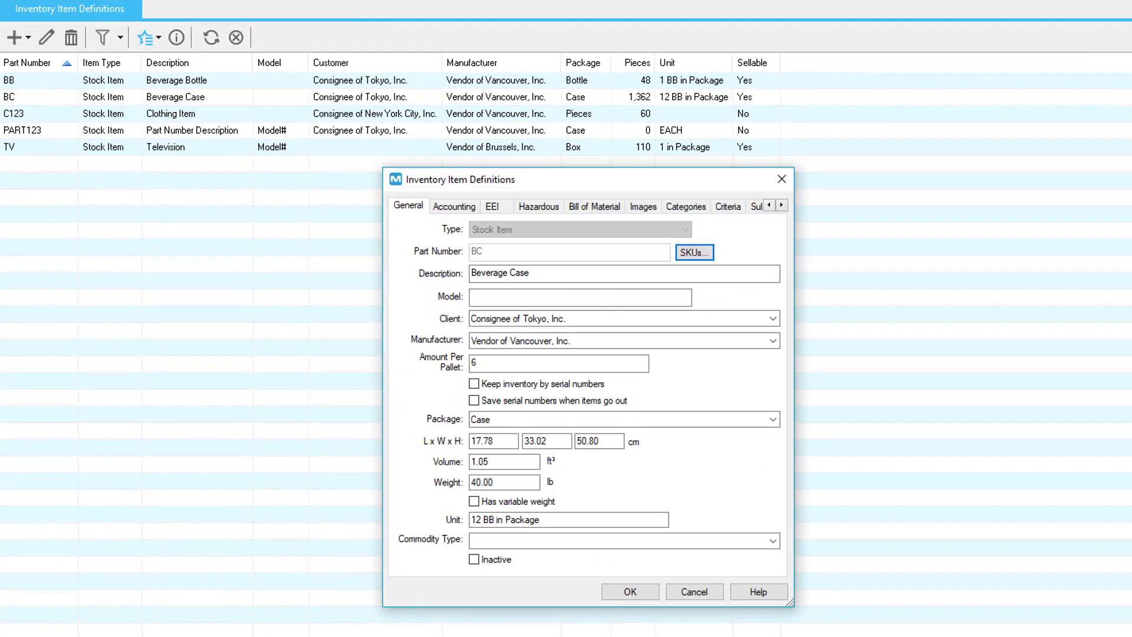
click(620, 211)
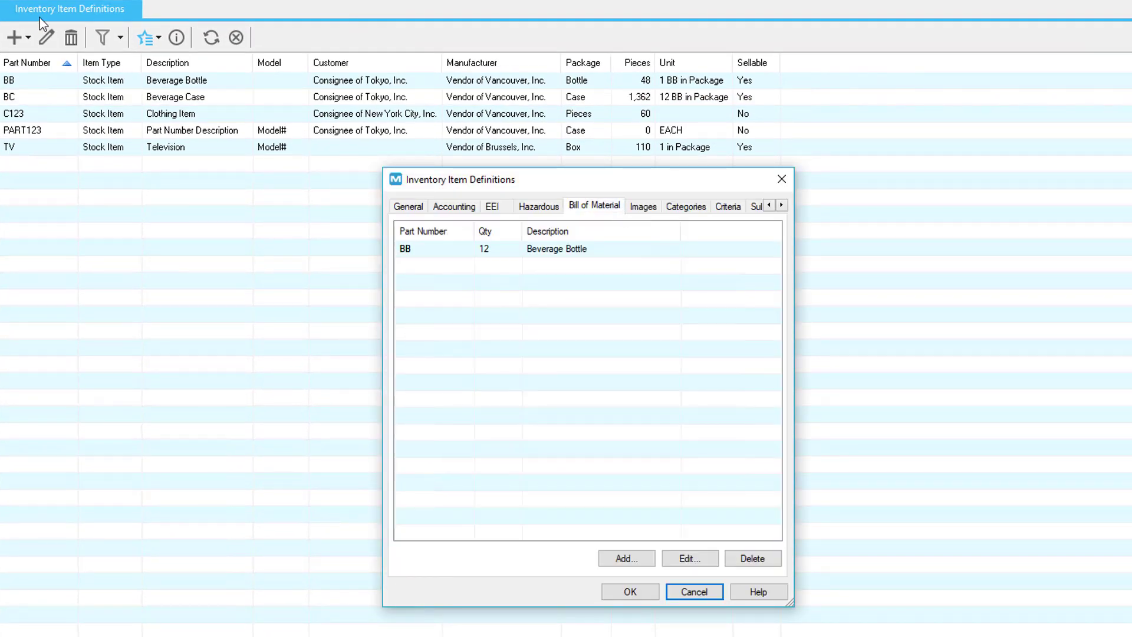
key(Escape)
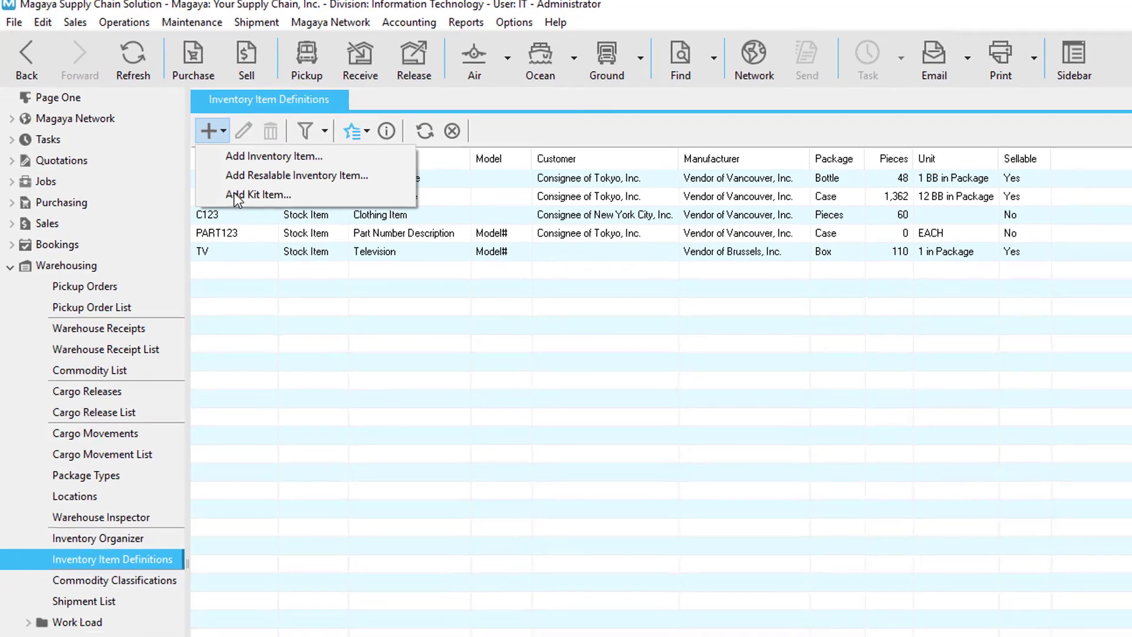
- Start a new kit item definition from the Add menu
click(240, 205)
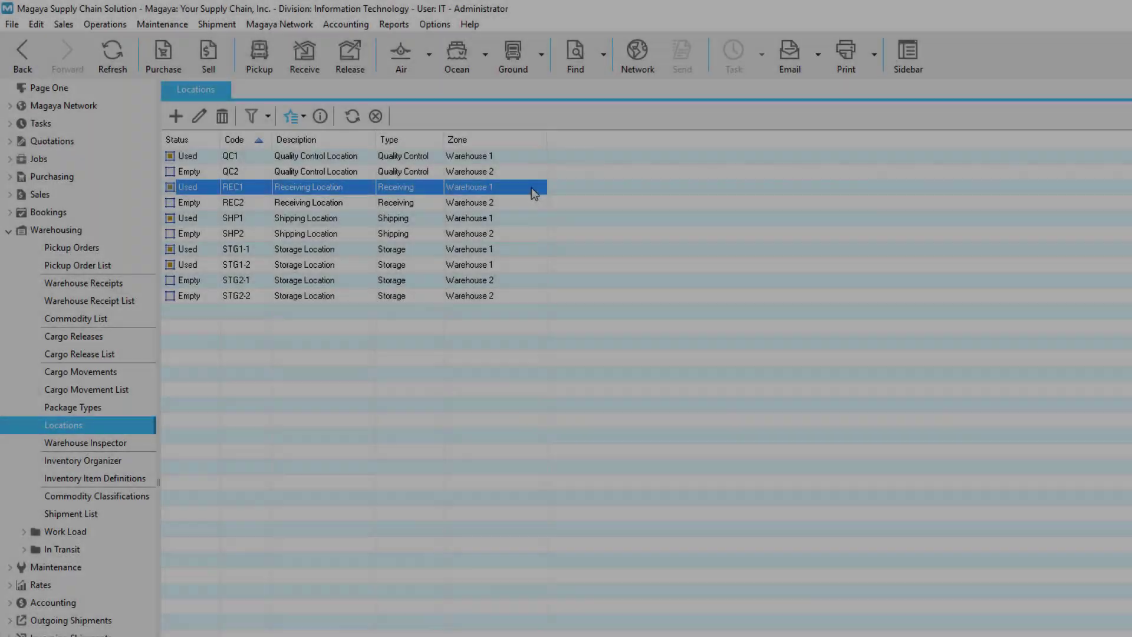
- Use location REC1 for the BC commodity and record 40 lb and 1.05 ft³ by totals
right_click(532, 187)
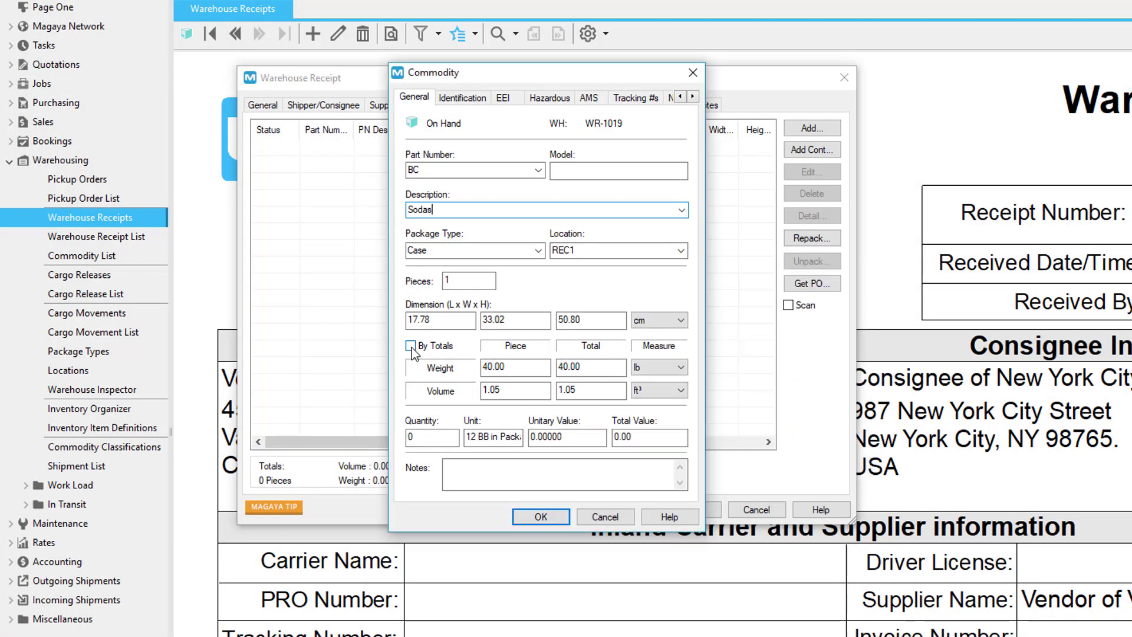
click(411, 346)
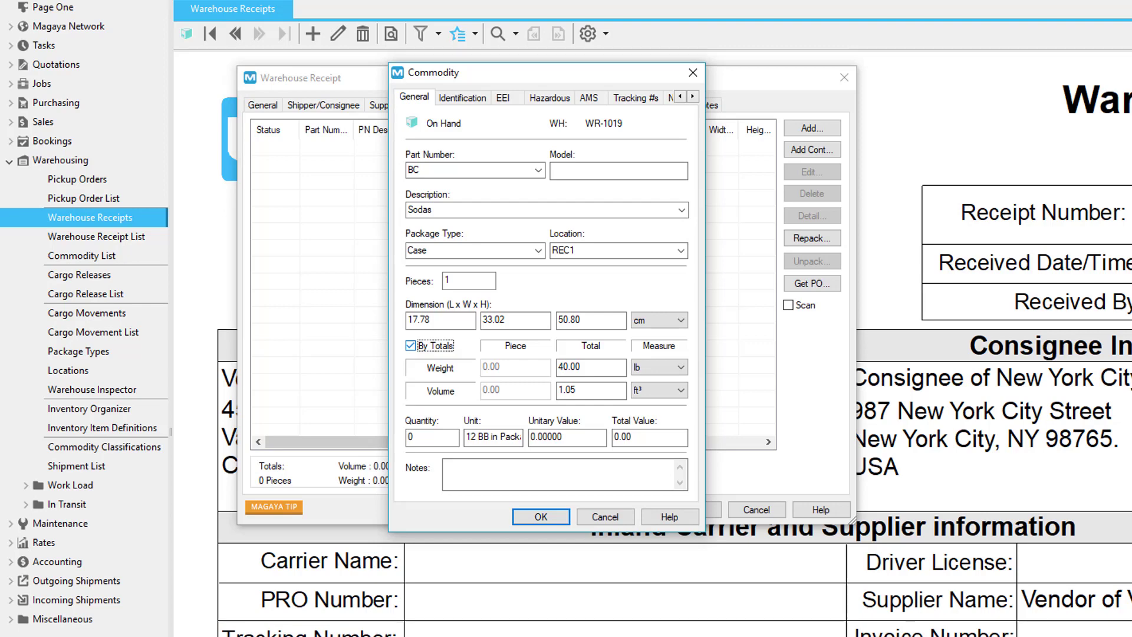
- Enter 12 as the Beverage Case commodity's quantity
click(432, 437)
text(12)
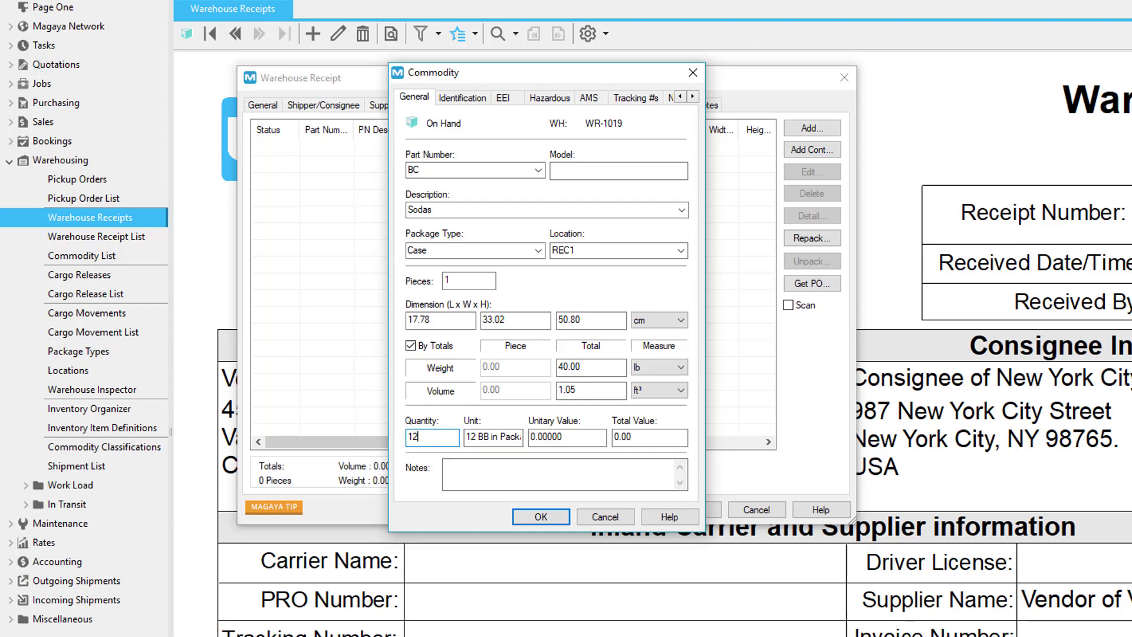
- Classify the commodity as HTS Code and set it to expire on 12/31/2018
key(ctrl+Tab)
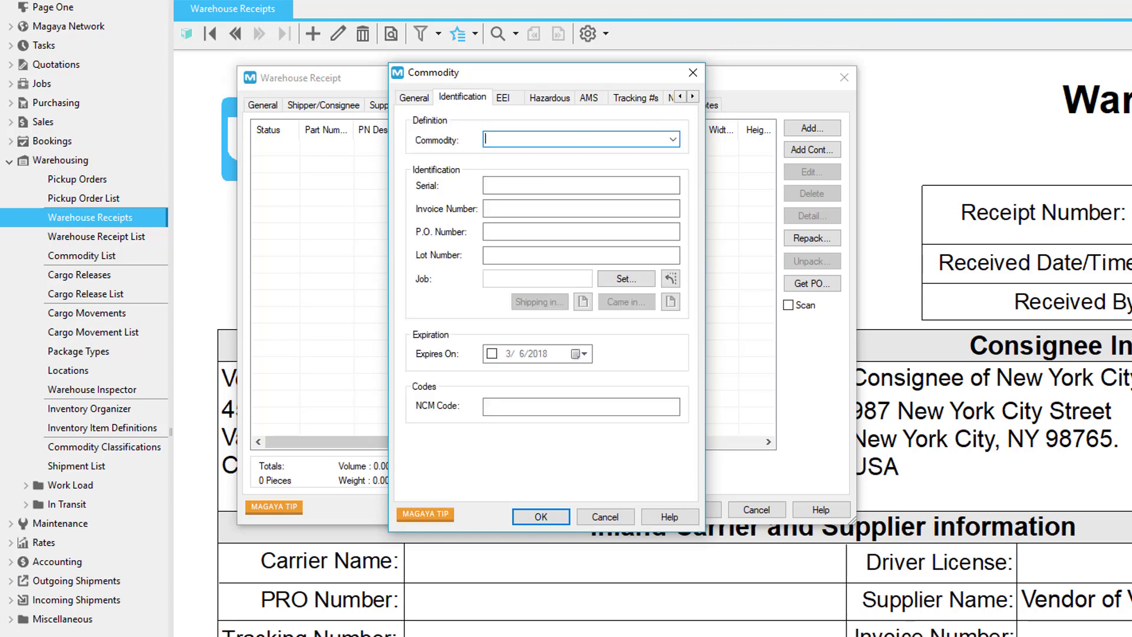
key(alt+Down)
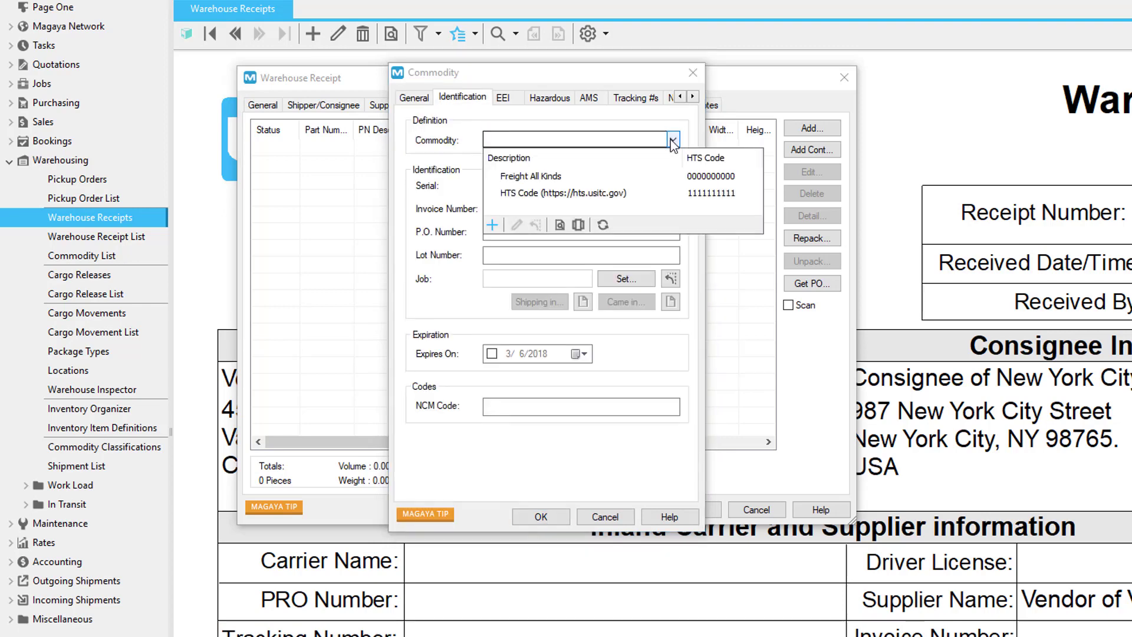
key(Down)
key(Down)
key(Tab)
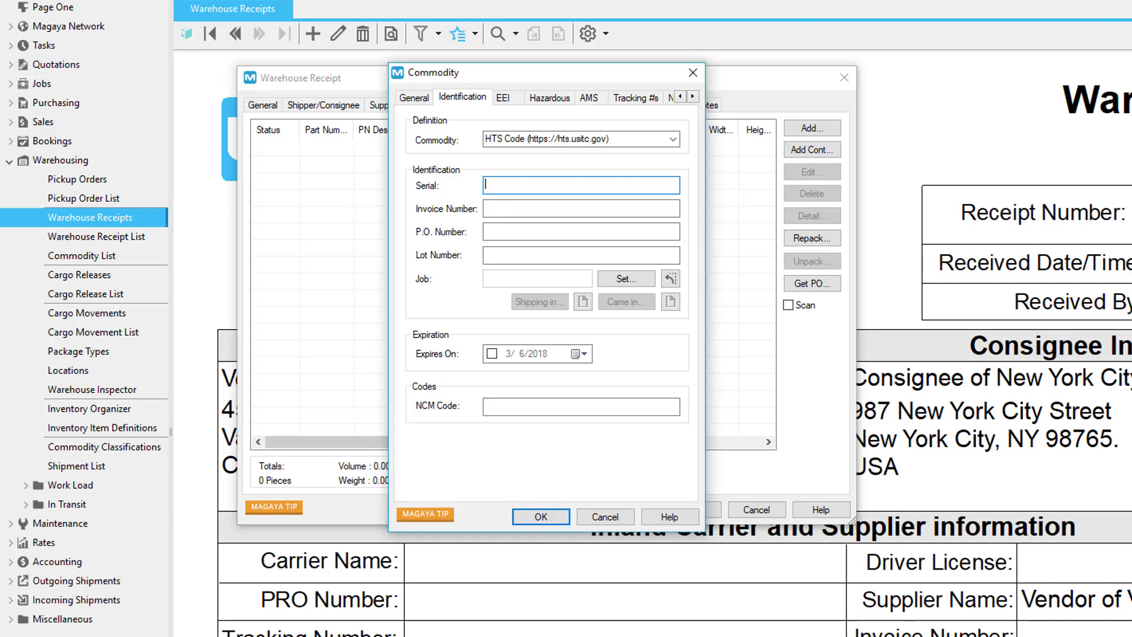
click(527, 354)
text(12/31/2018)
key(alt+Down)
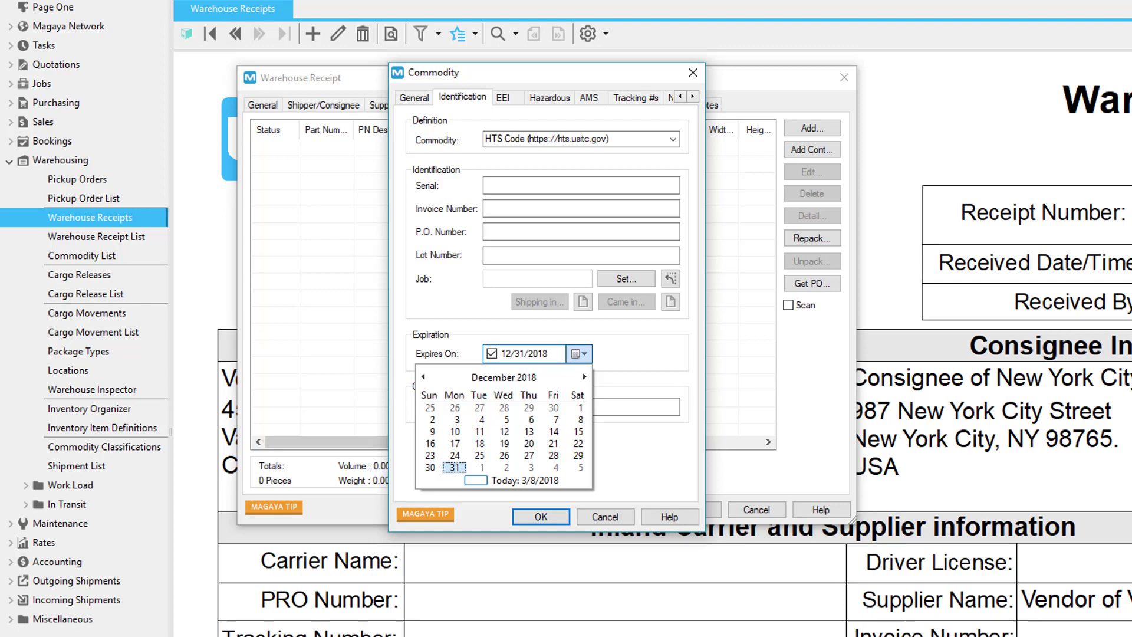
- Review the Hazardous and Tracking #s details, then add the Beverage Case to the receipt
key(ctrl+Tab)
key(ctrl+Tab)
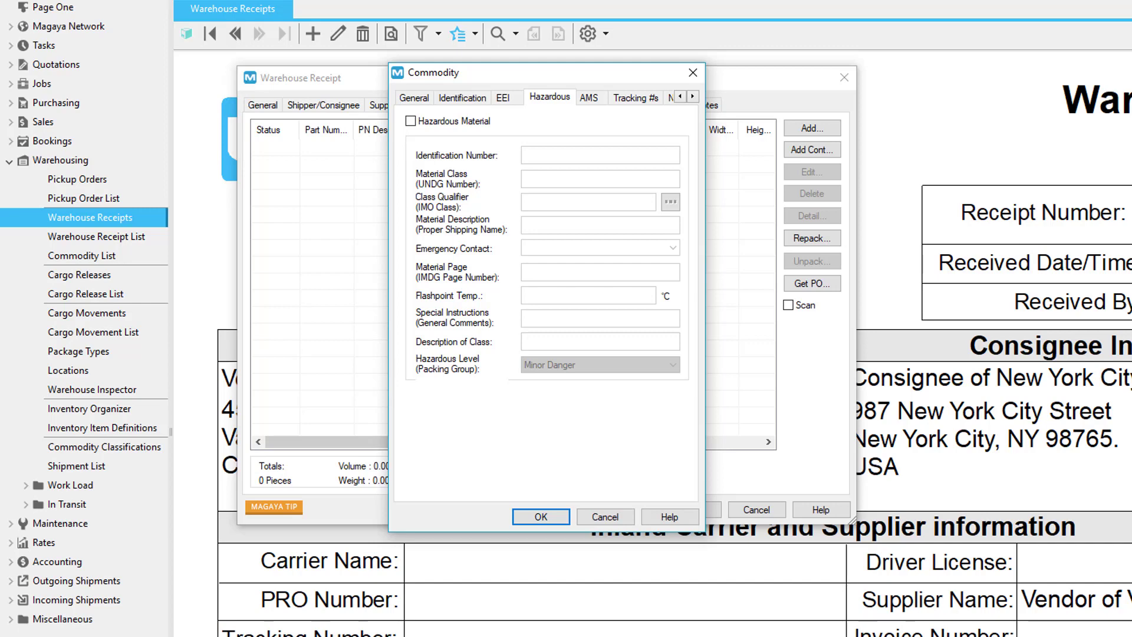
key(ctrl+Tab)
key(ctrl+Tab)
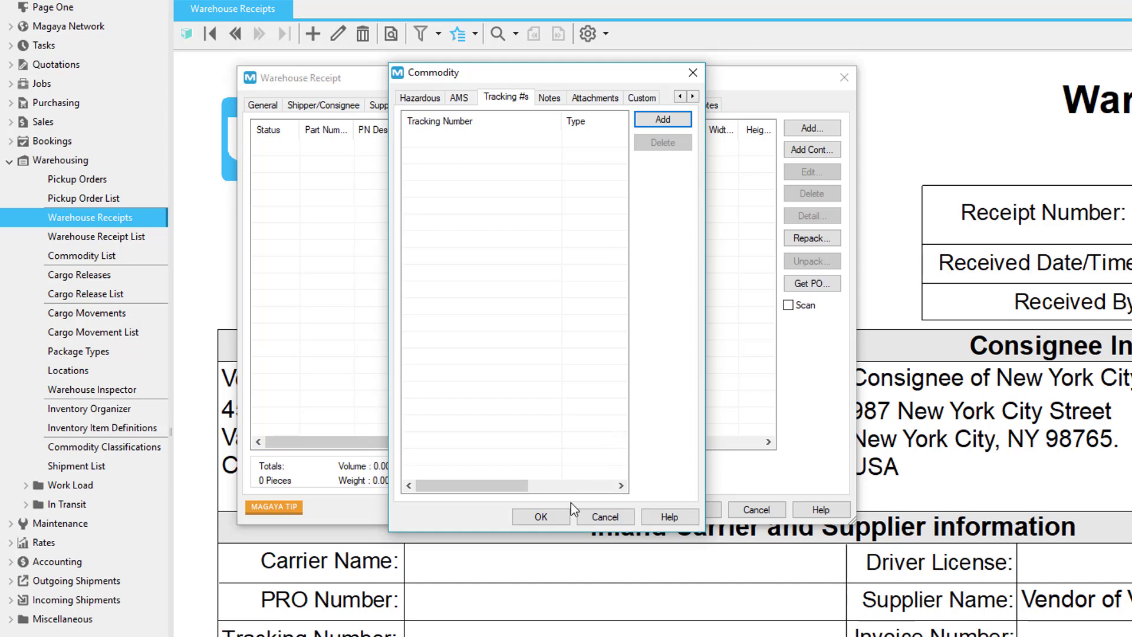
key(Return)
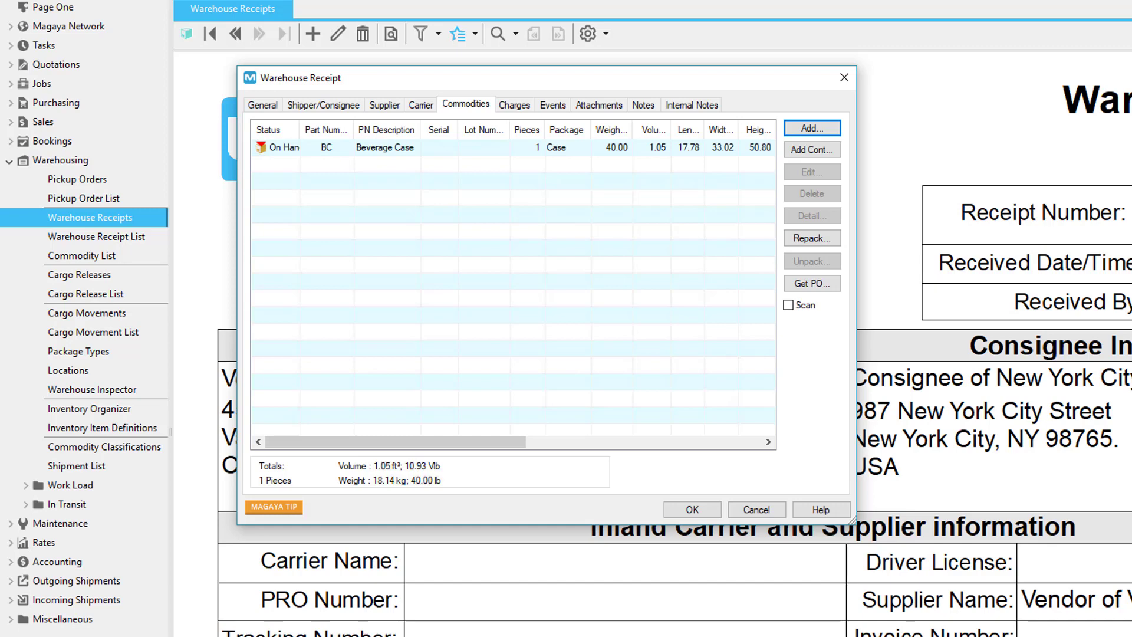
- Add a 500 lb Pallet container measuring 48 × 40 × 53 and select its row
click(837, 151)
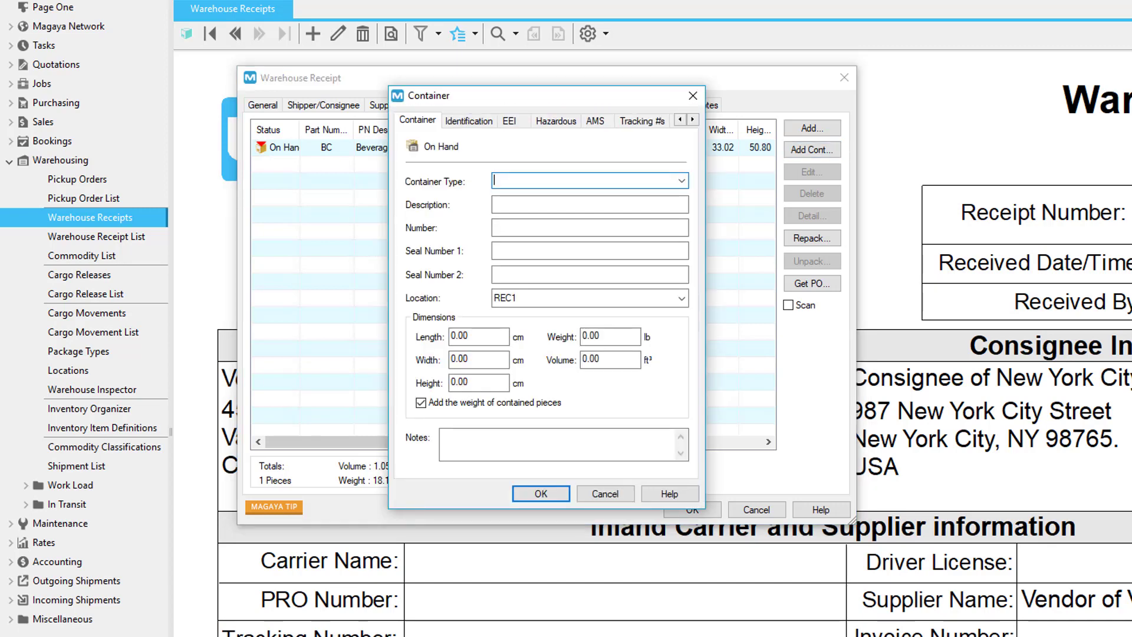
key(alt+Down)
text(Pallet)
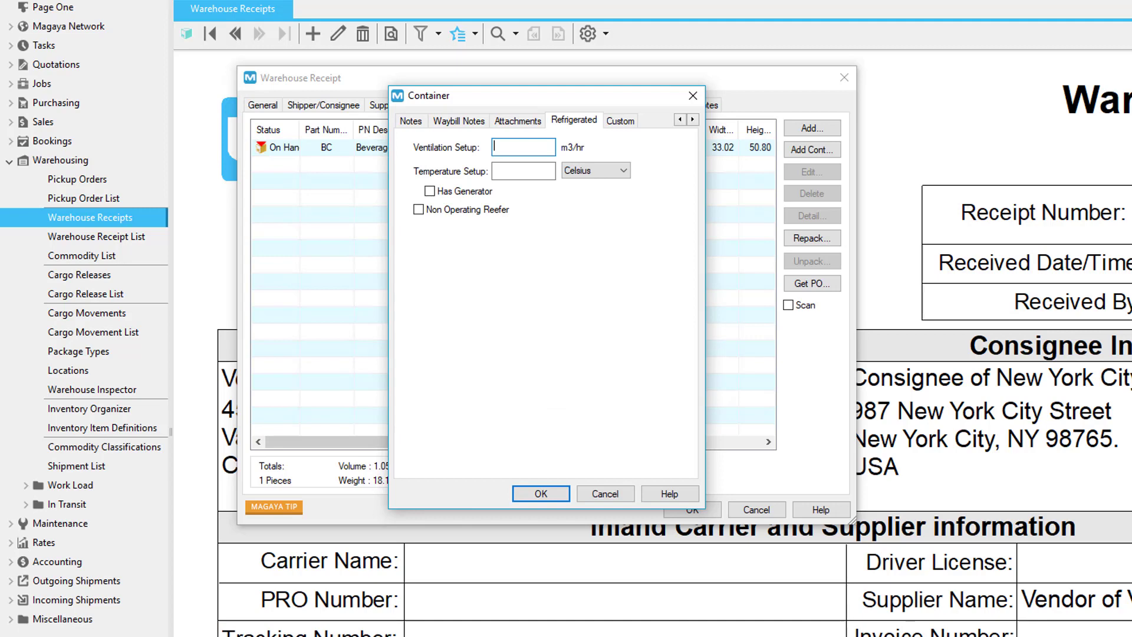
key(Return)
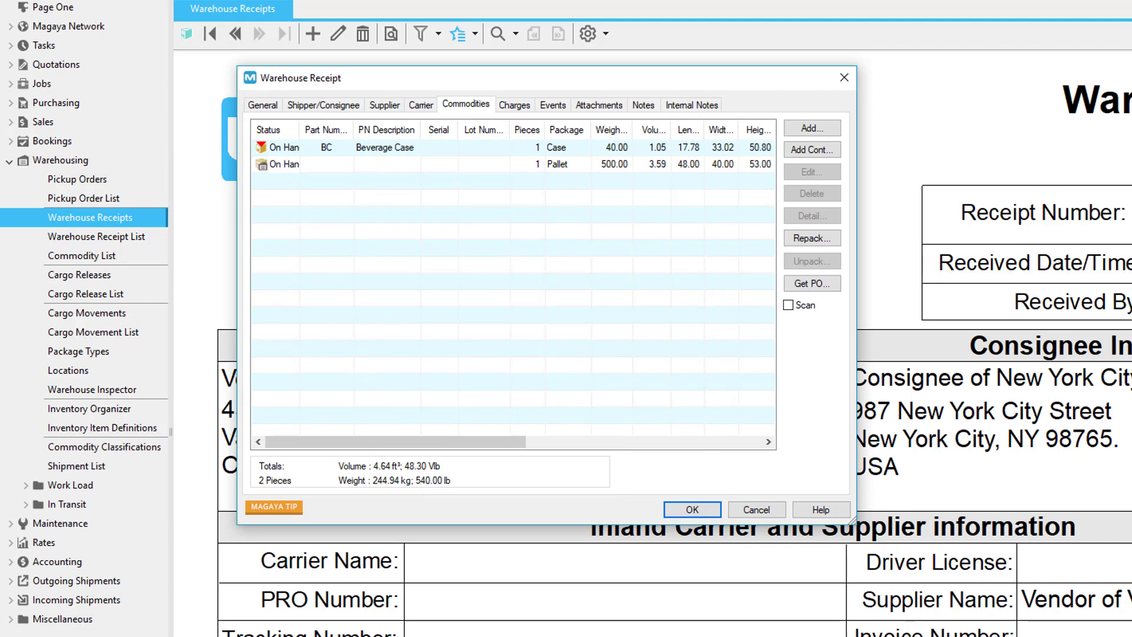
click(586, 165)
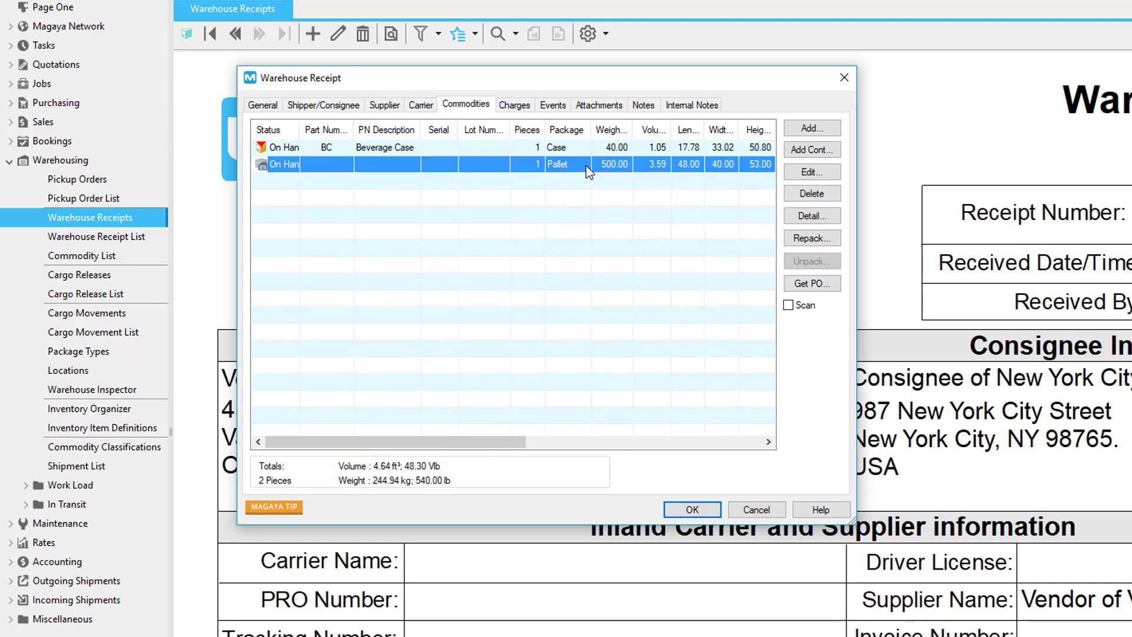
- Add a Beverage Case commodity inside the pallet's contents
click(833, 217)
click(674, 140)
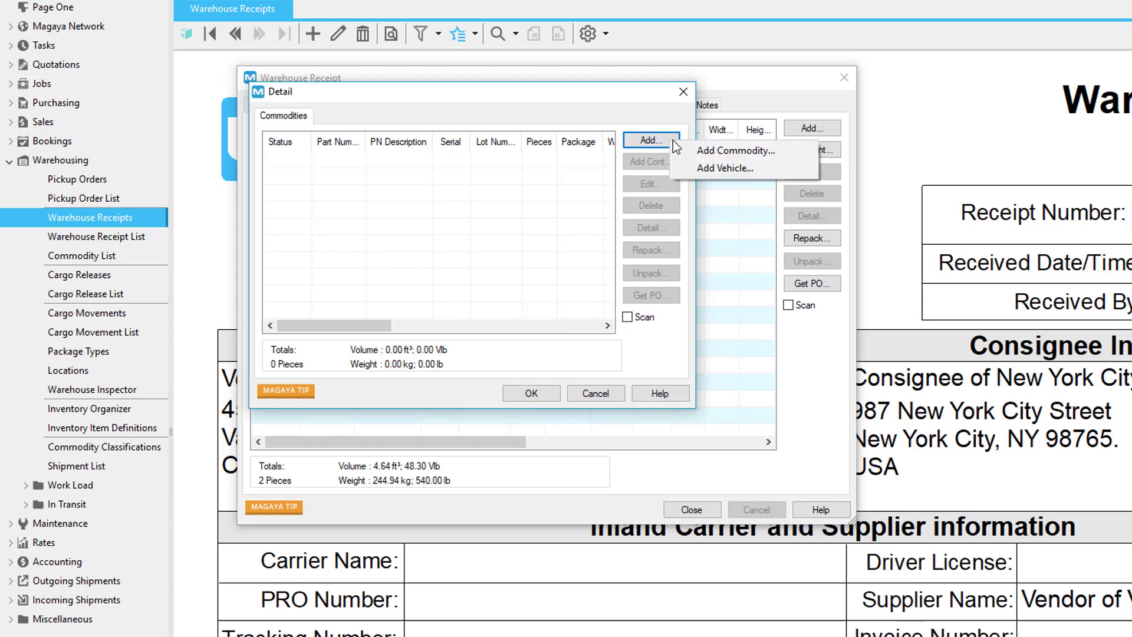
click(687, 150)
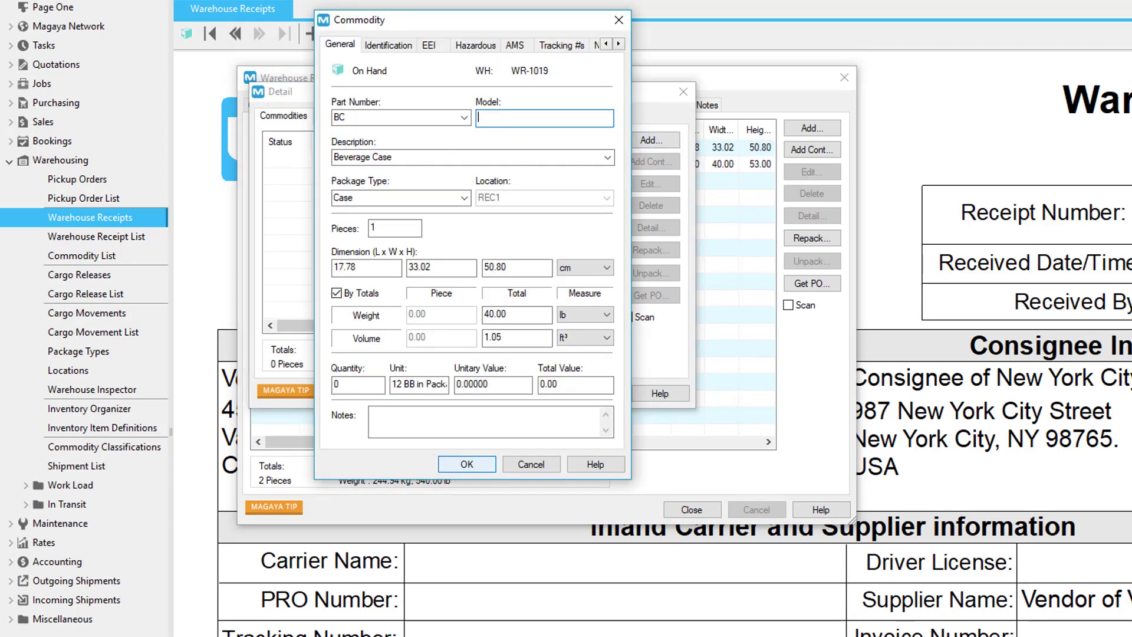
key(Return)
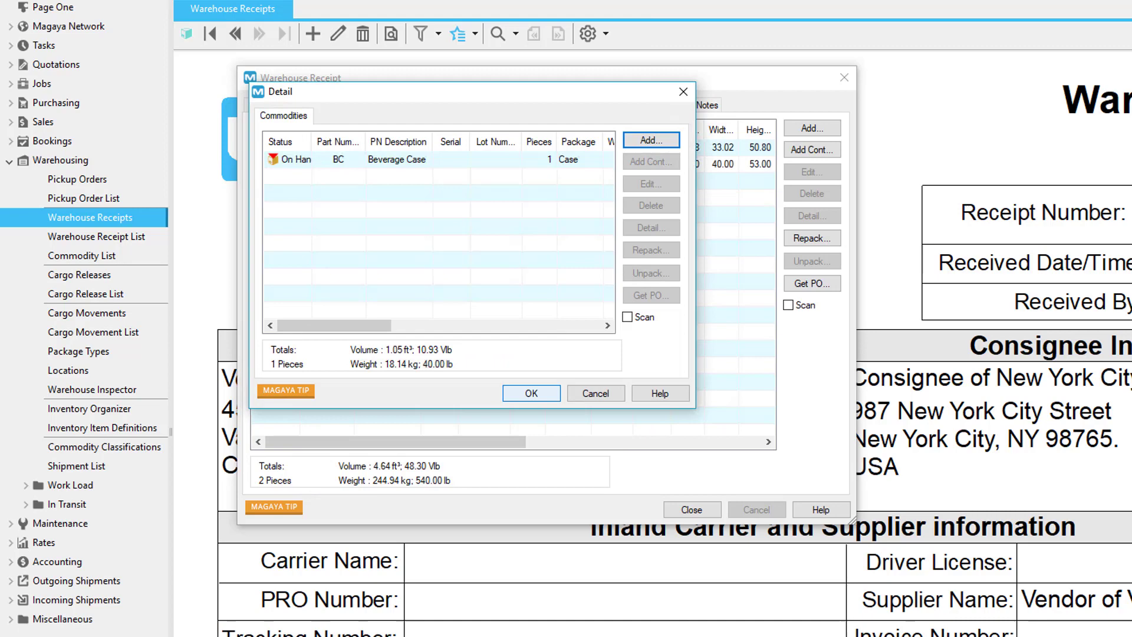
key(Return)
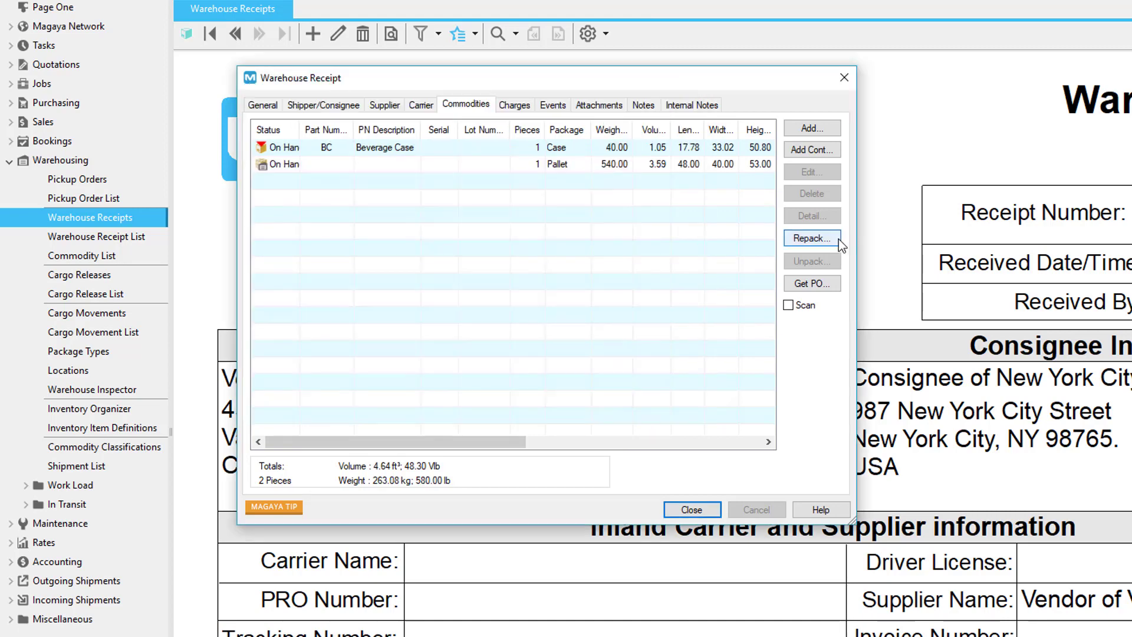
- Step into the Repack wizard, cancel it, and bring up actions for the Beverage Case row
click(839, 239)
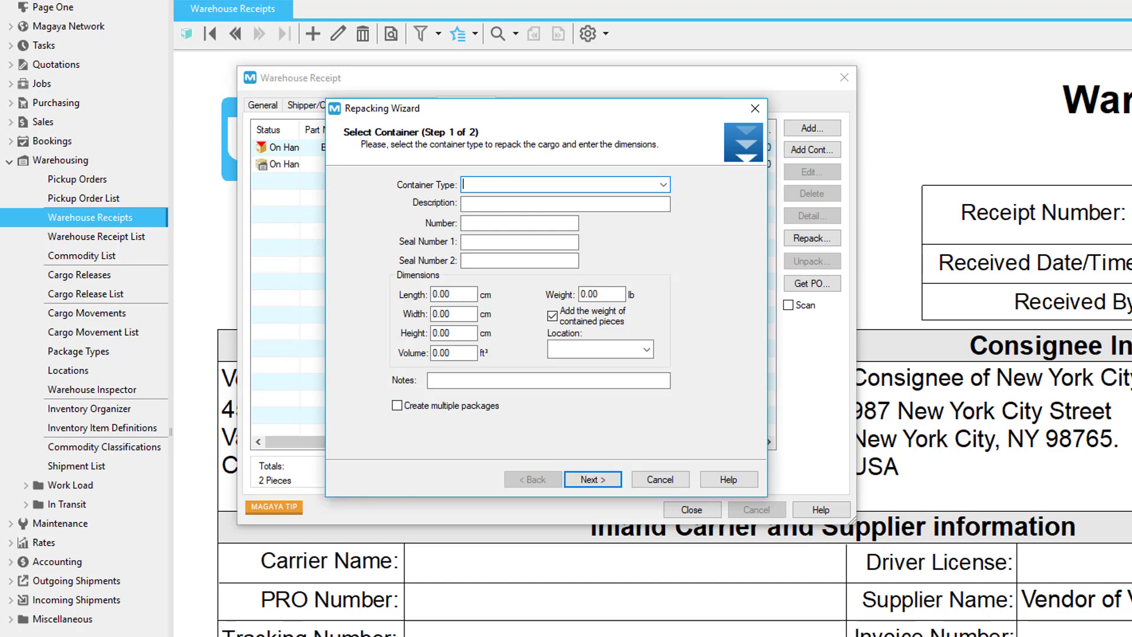
key(Return)
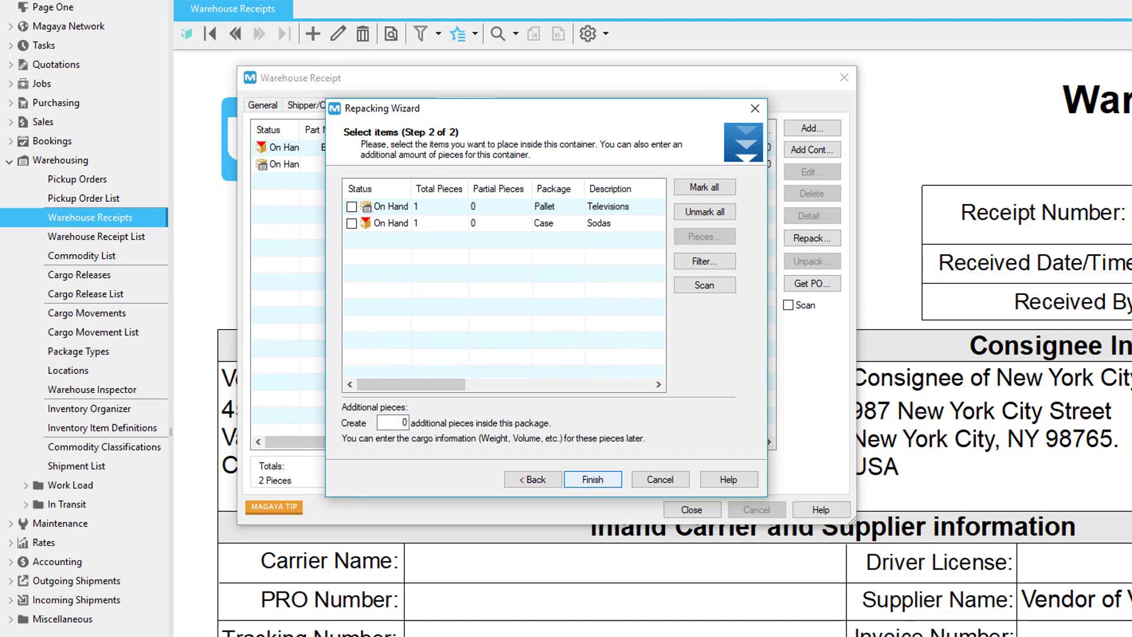
key(Escape)
right_click(583, 152)
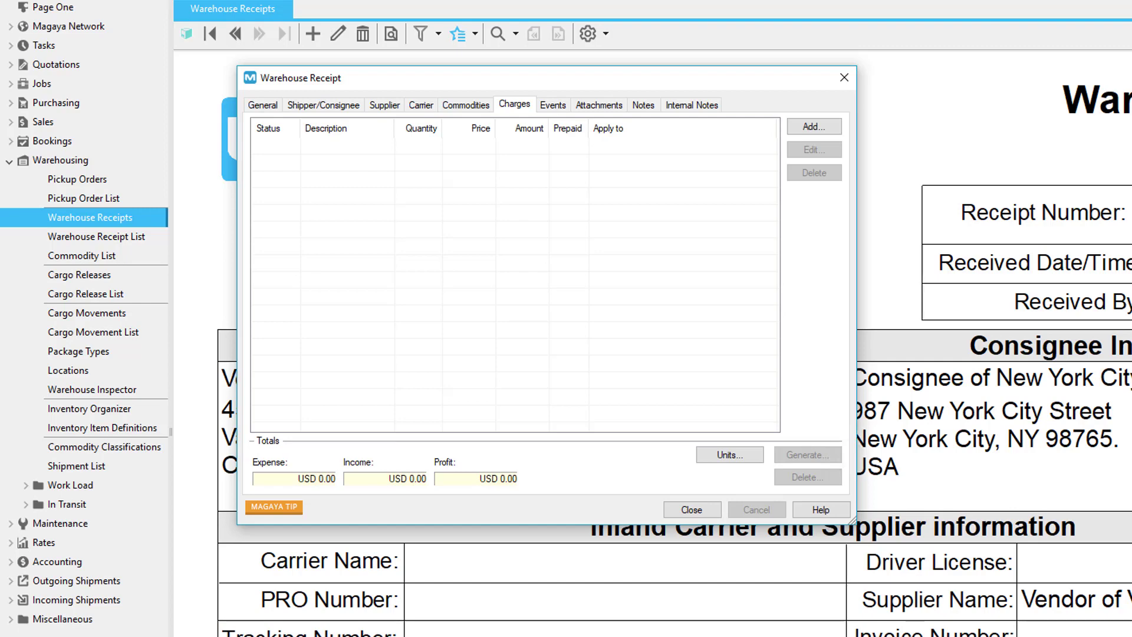
- Add a Storage Fee income charge of 580 at 2.00 and bring up its options
click(793, 128)
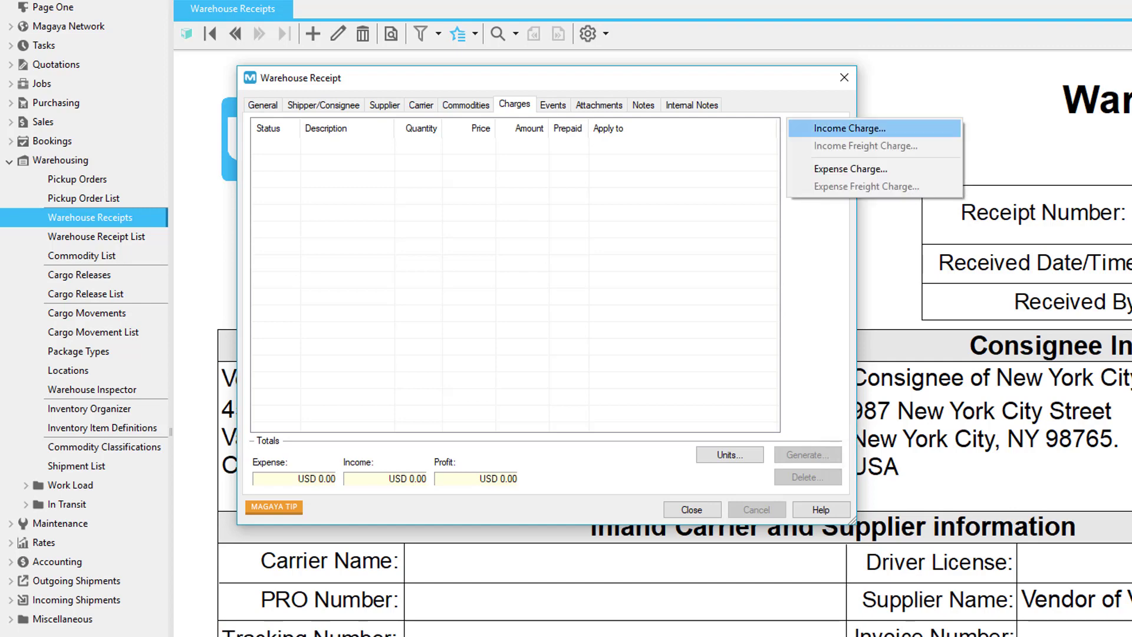
click(826, 128)
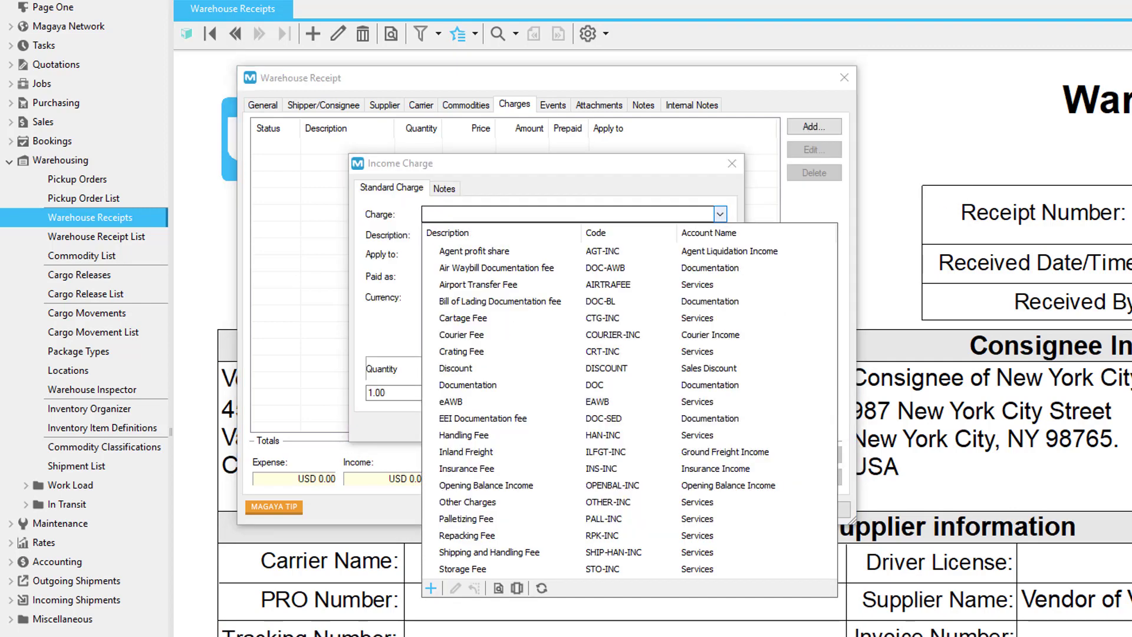
click(462, 569)
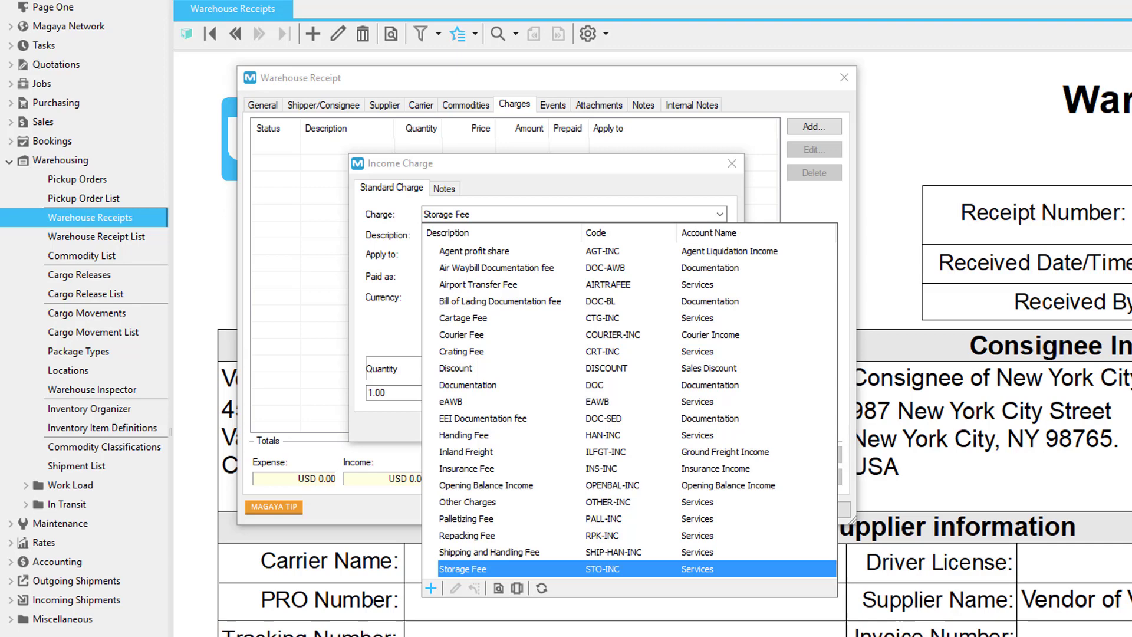
click(700, 255)
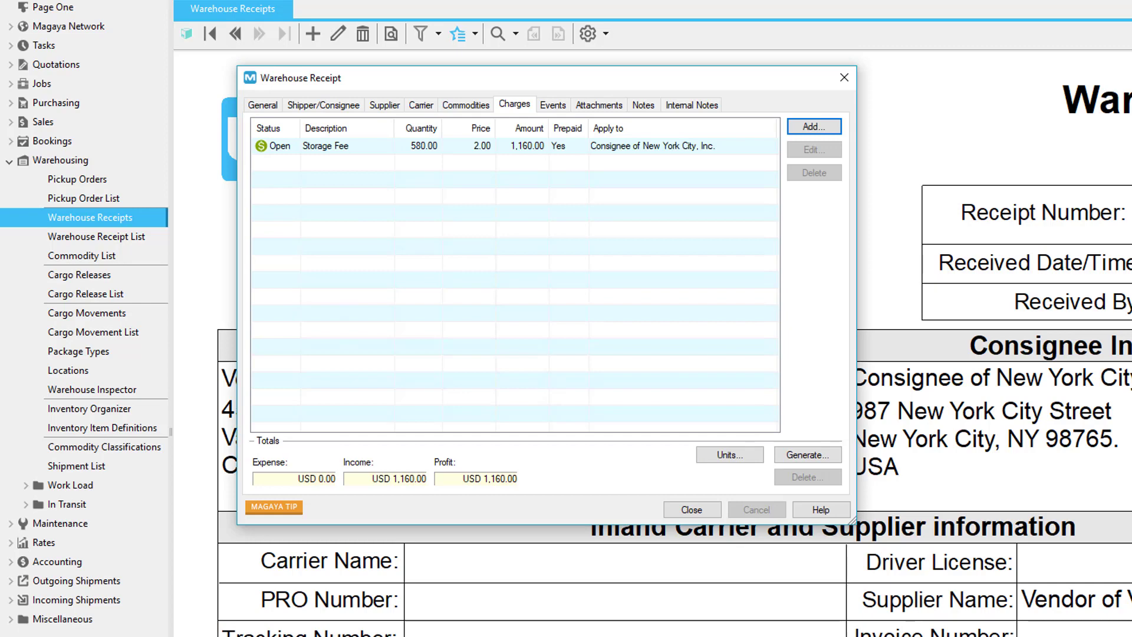
right_click(373, 149)
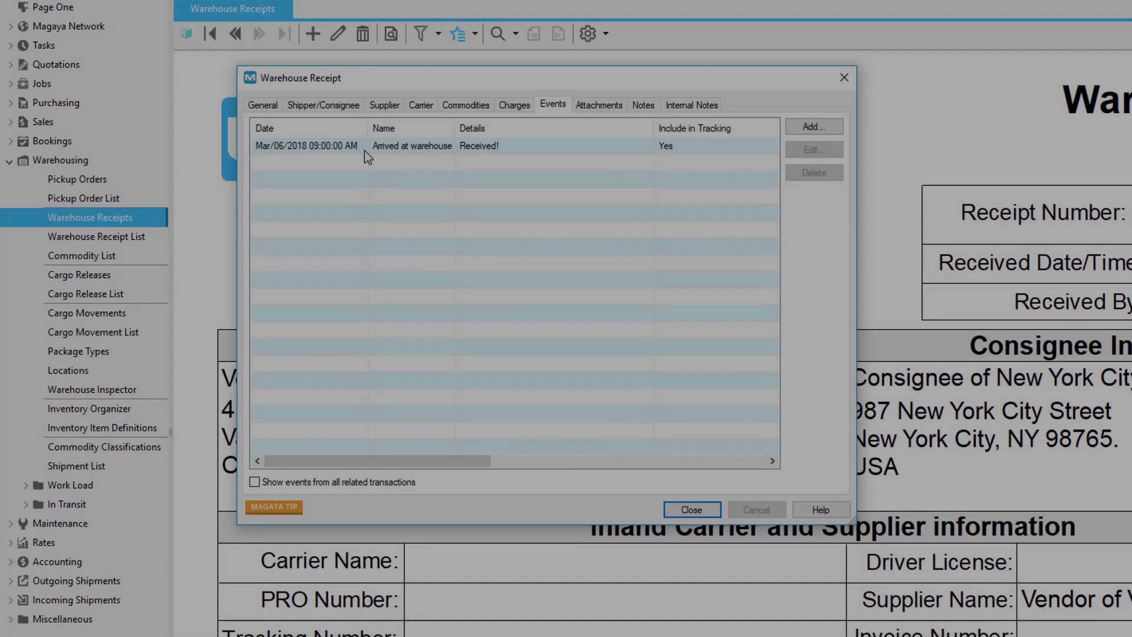
- Open the Arrived at warehouse event's details
double_click(365, 150)
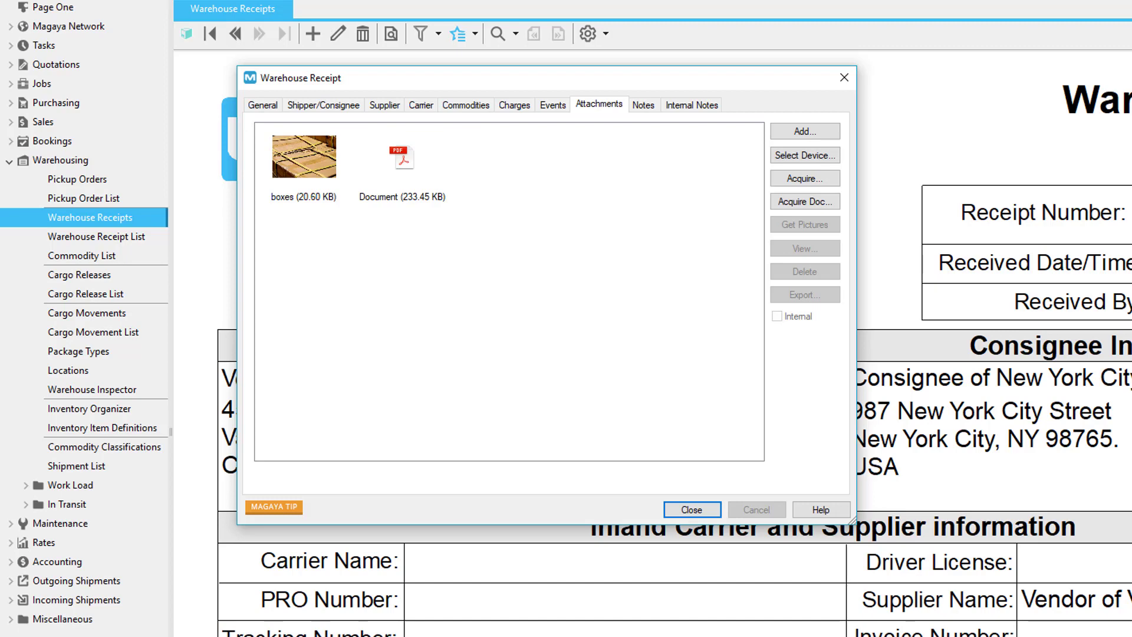
- Look over the public and internal notes, then close the receipt form
key(ctrl+Tab)
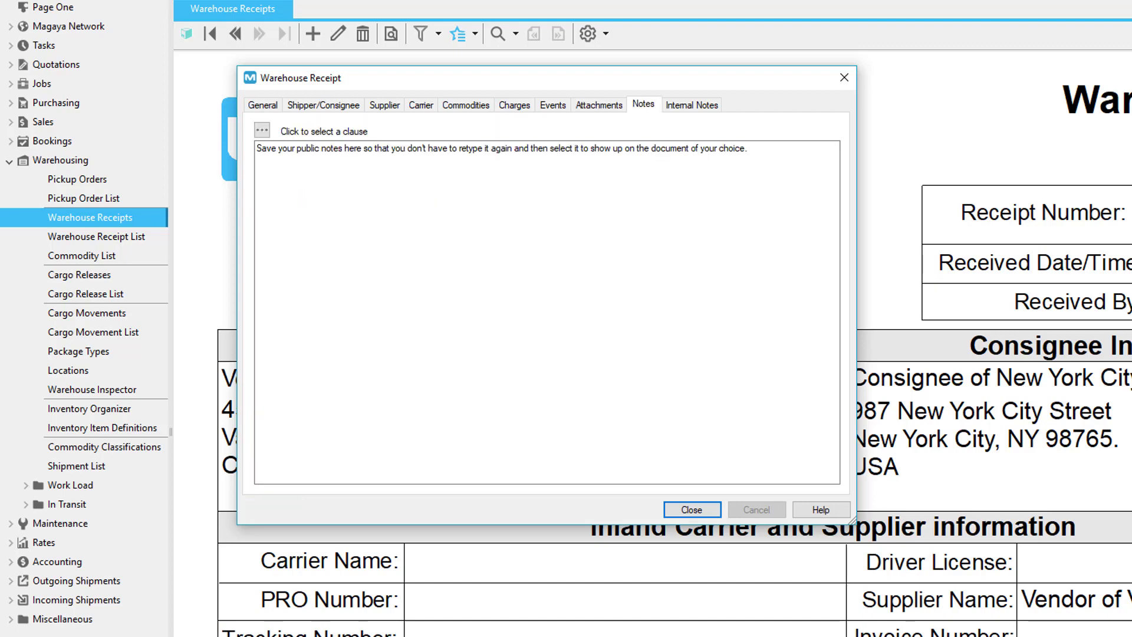
key(ctrl+Tab)
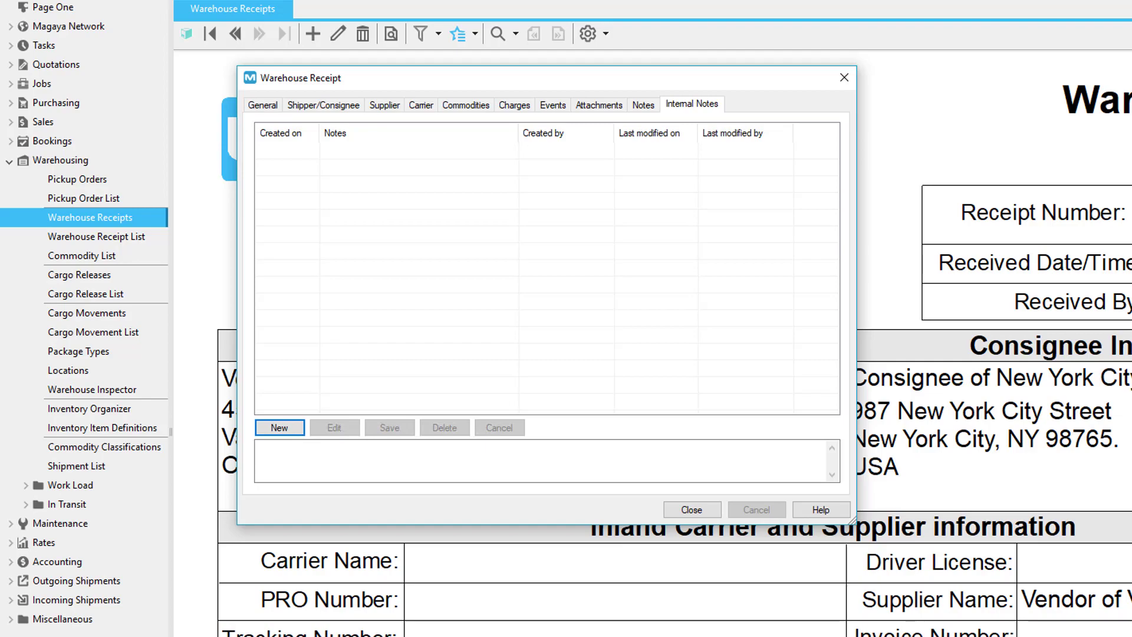
click(691, 509)
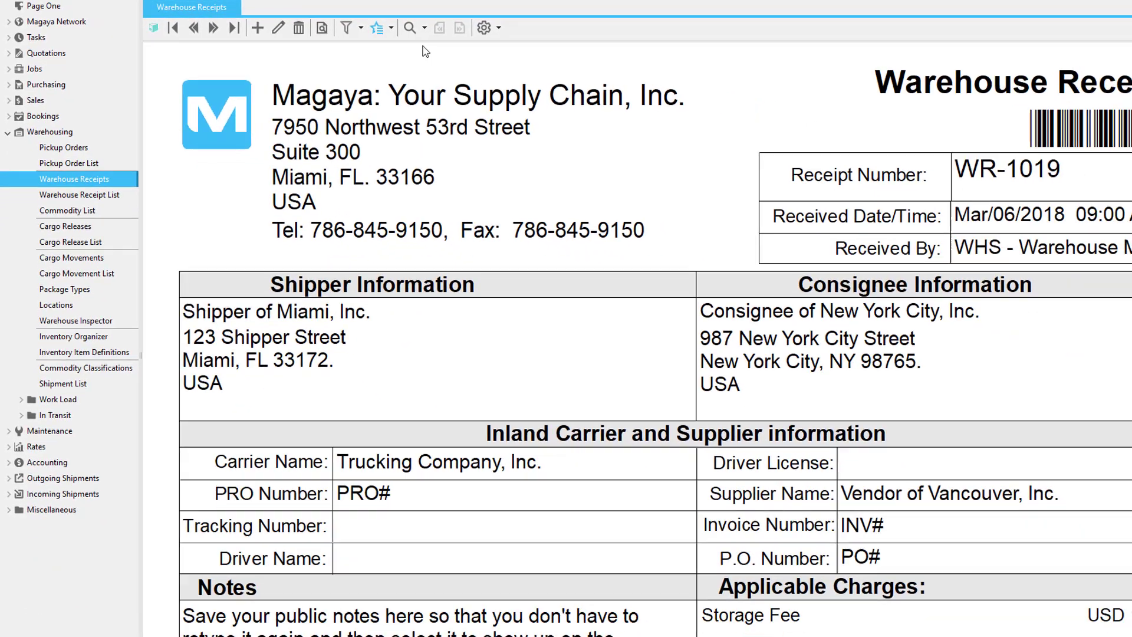
- Fit the whole receipt page, try the Warehouse Receipt Summarized template, then check print and e-mail options
click(424, 27)
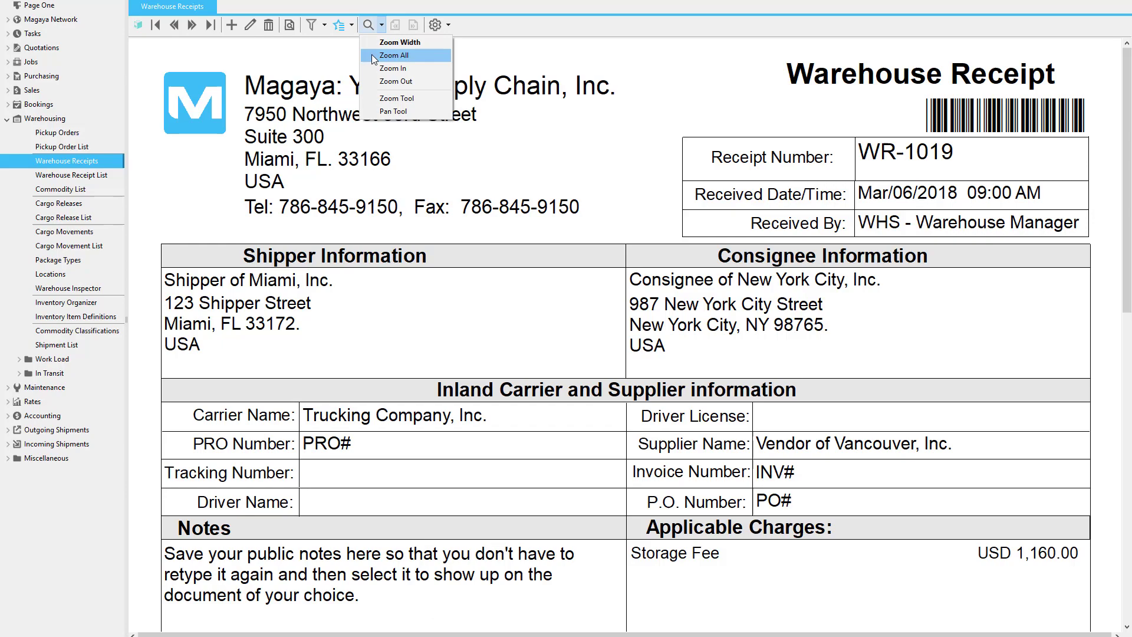
click(373, 57)
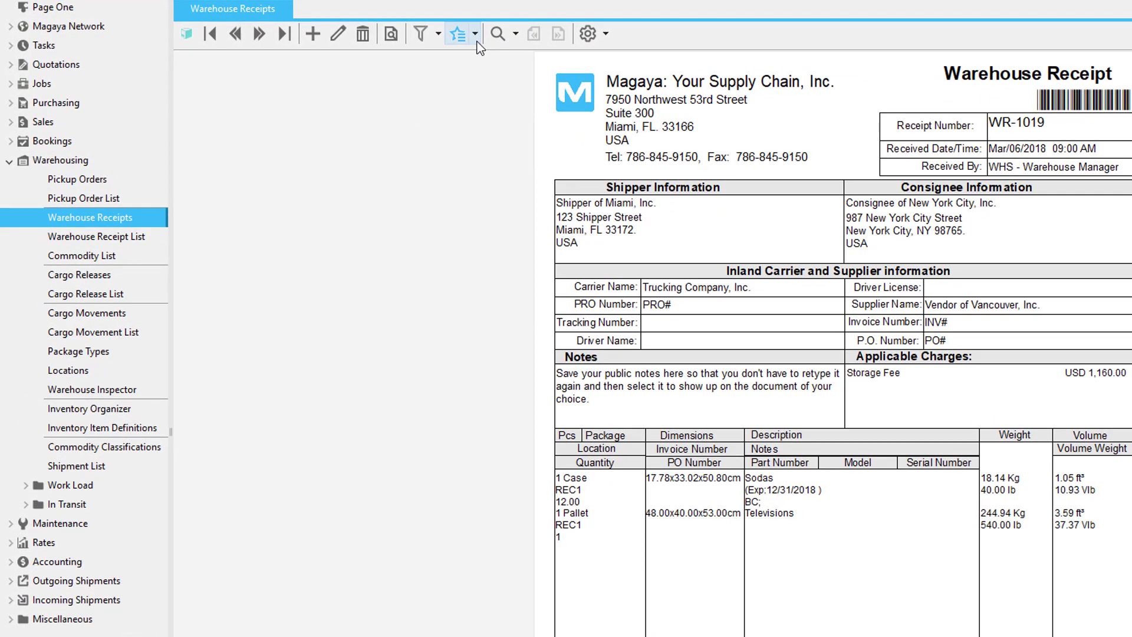
click(351, 24)
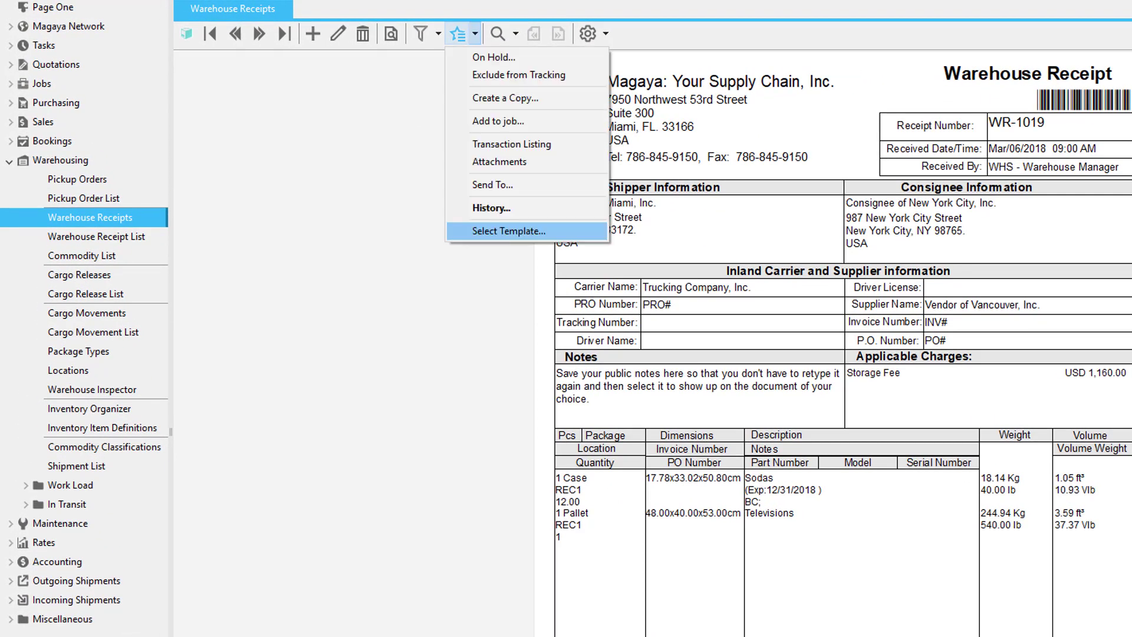
click(509, 230)
click(702, 443)
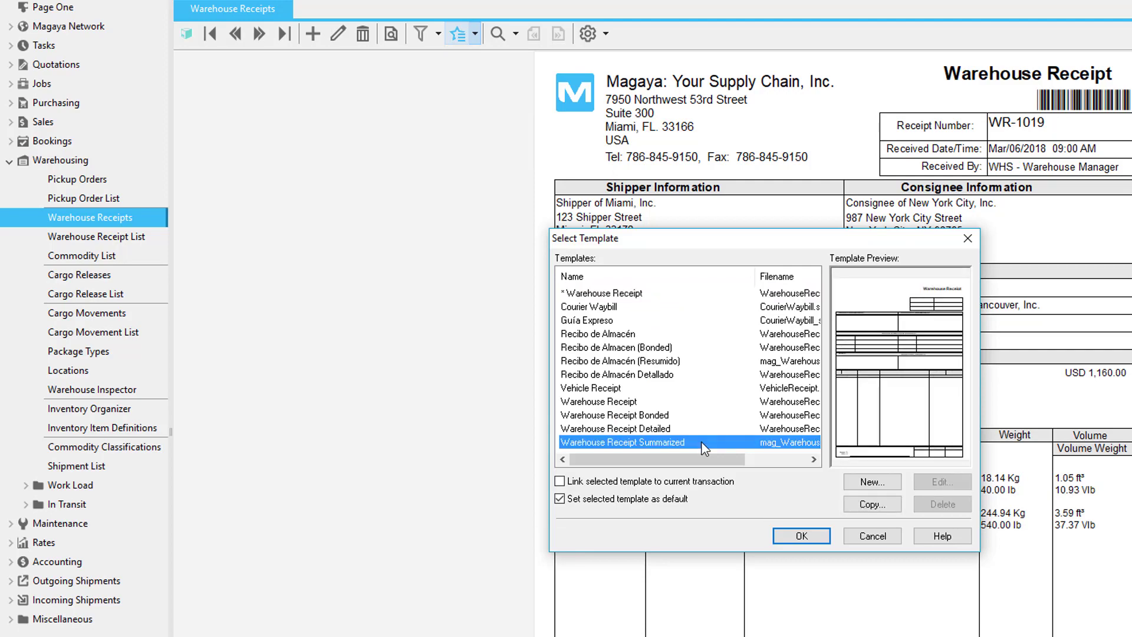
click(802, 536)
click(767, 59)
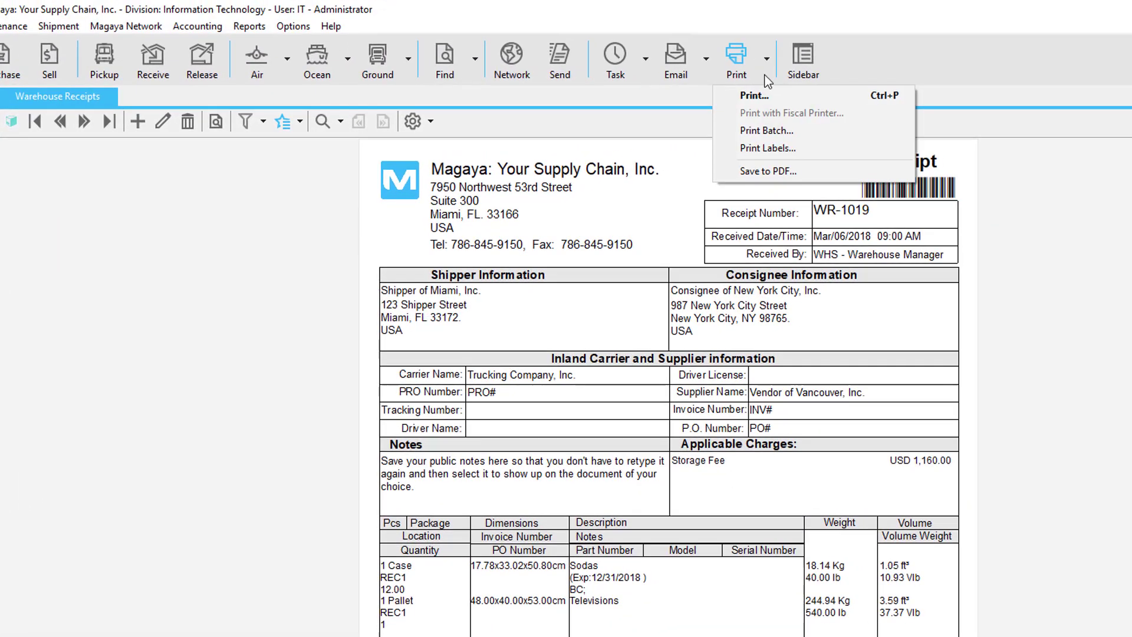
click(706, 58)
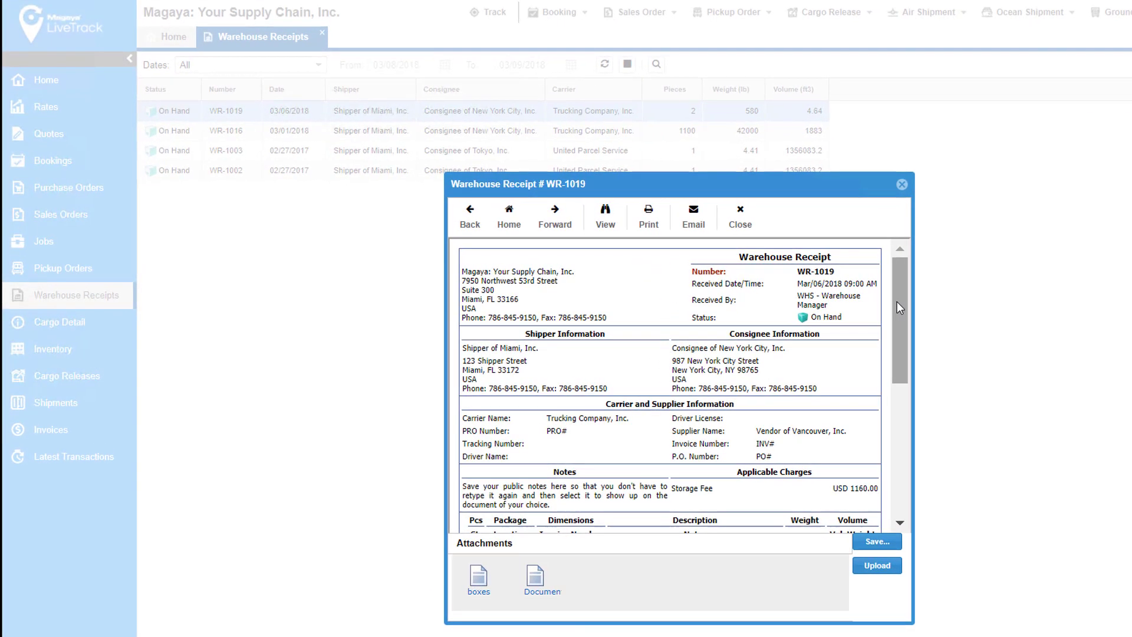
- Scroll WR-1019 in LiveTrack down to its tracking details and attachments
drag(748, 291, 745, 368)
drag(894, 395, 897, 463)
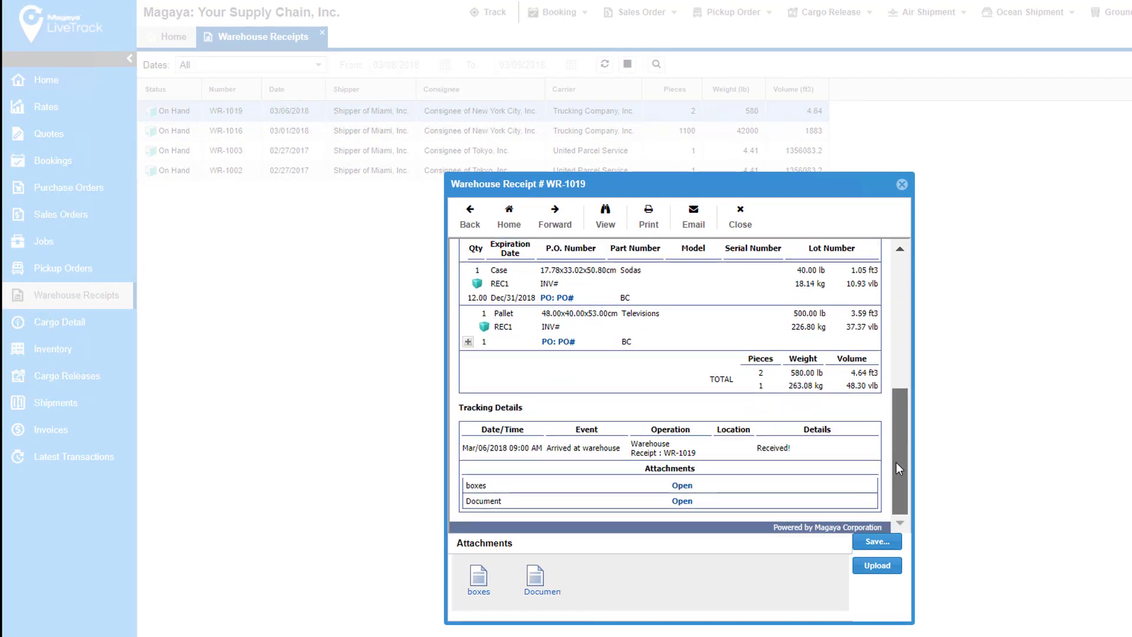
- View the attached boxes photo and the available warehouse location sequences
click(479, 577)
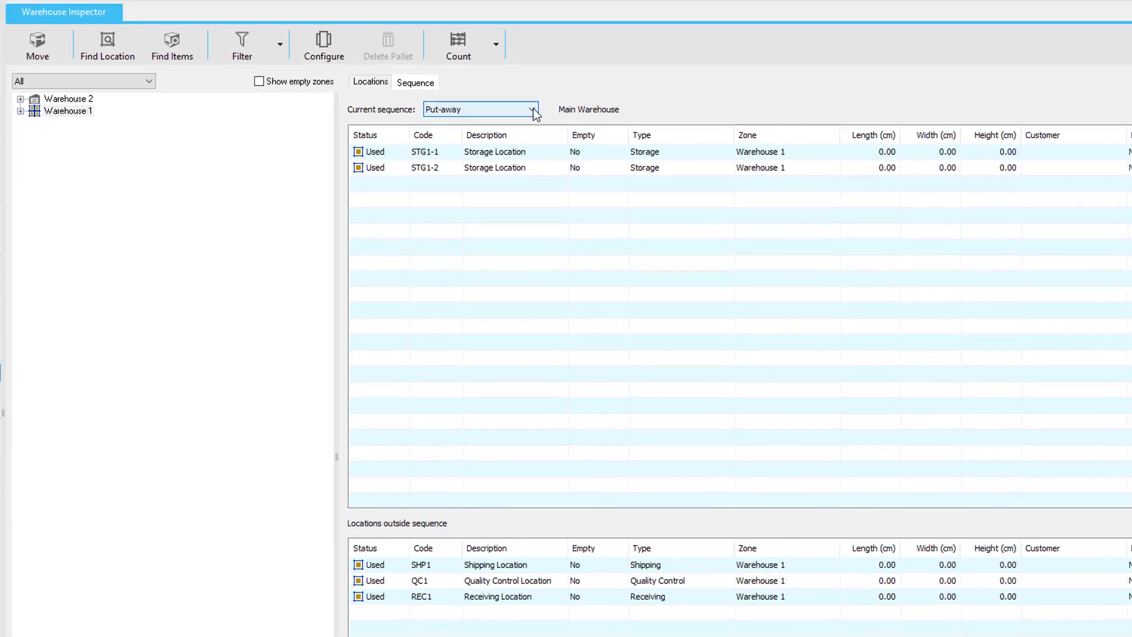
click(539, 147)
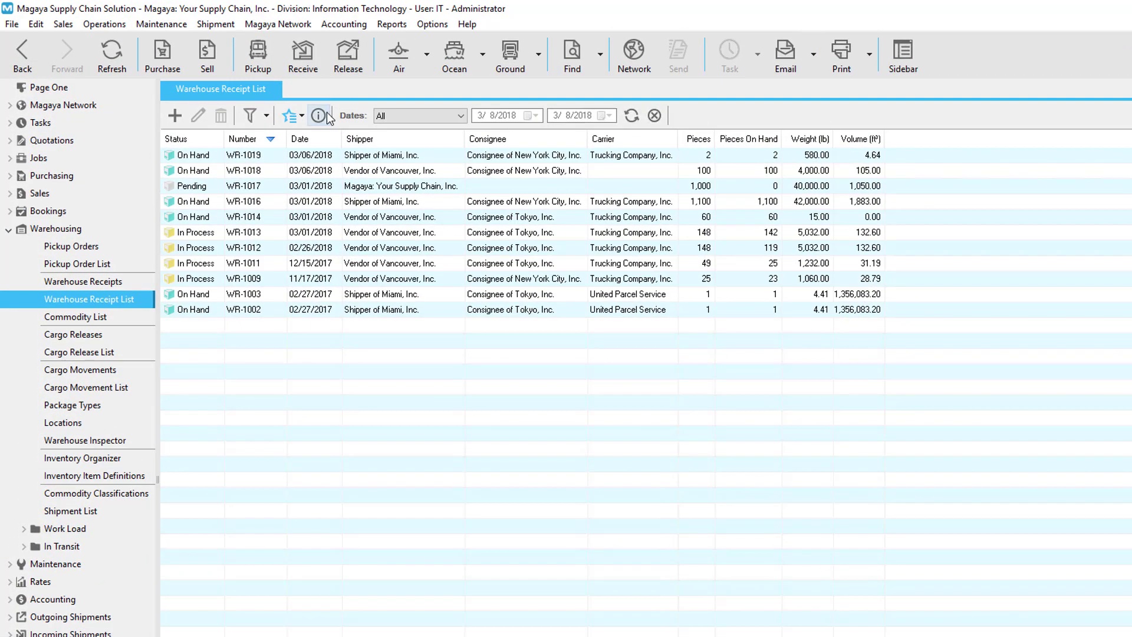
- Show the Detailed Inventory panel beside the receipt list, starting with receipt WR-1003
click(257, 93)
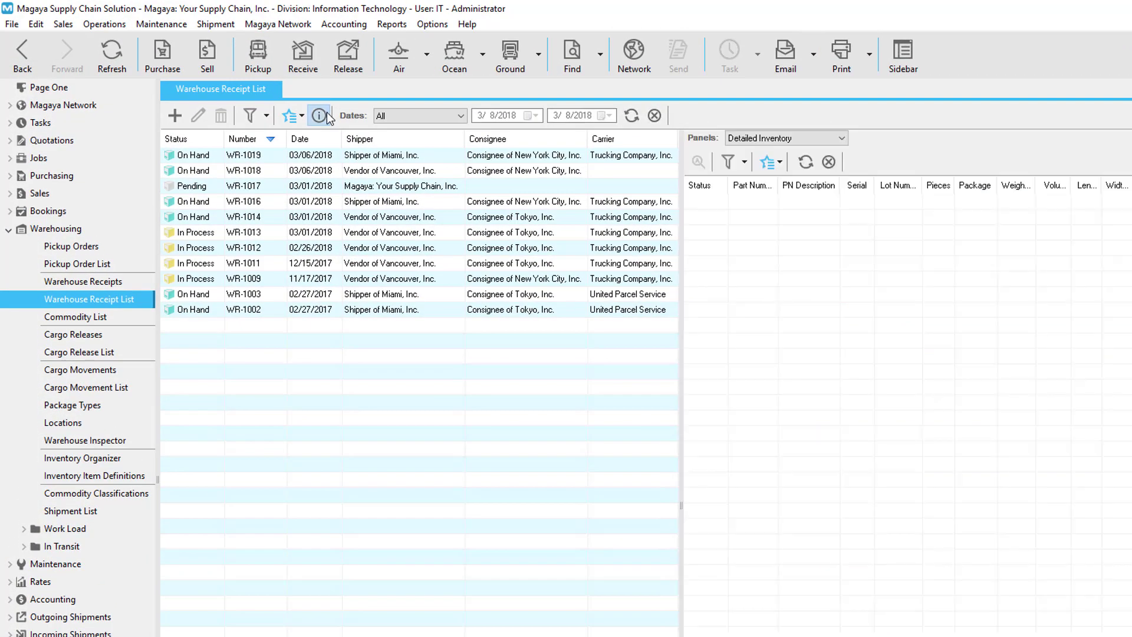
click(833, 138)
click(275, 294)
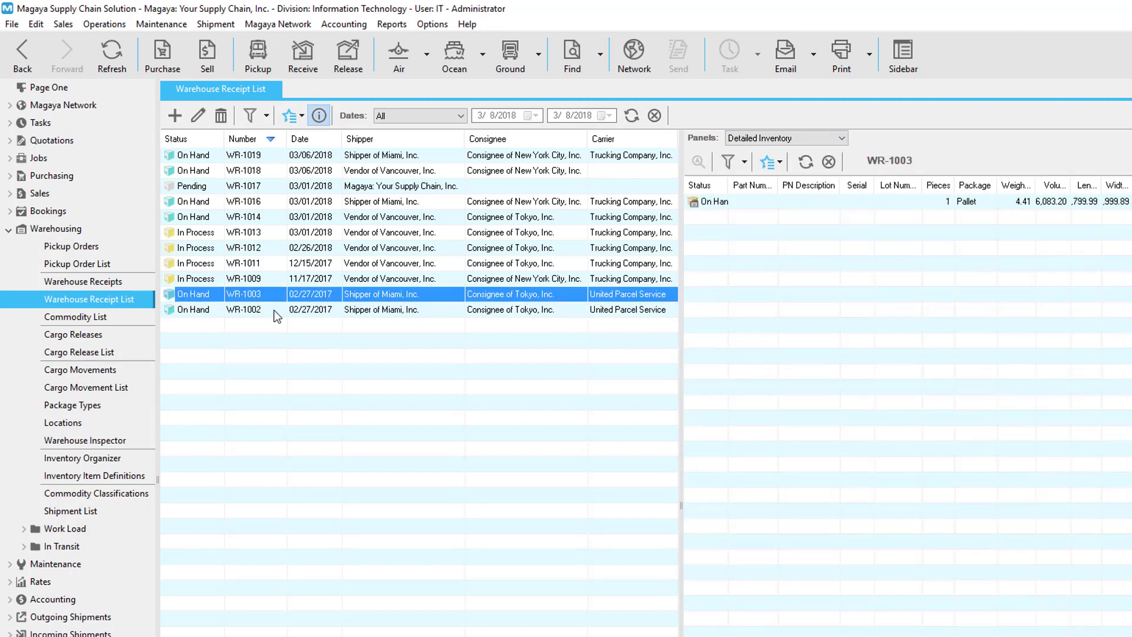
- Compare each receipt's inventory pieces, ending on WR-1019, then bring up the receipt actions menu
key(Up)
key(Up)
key(Up)
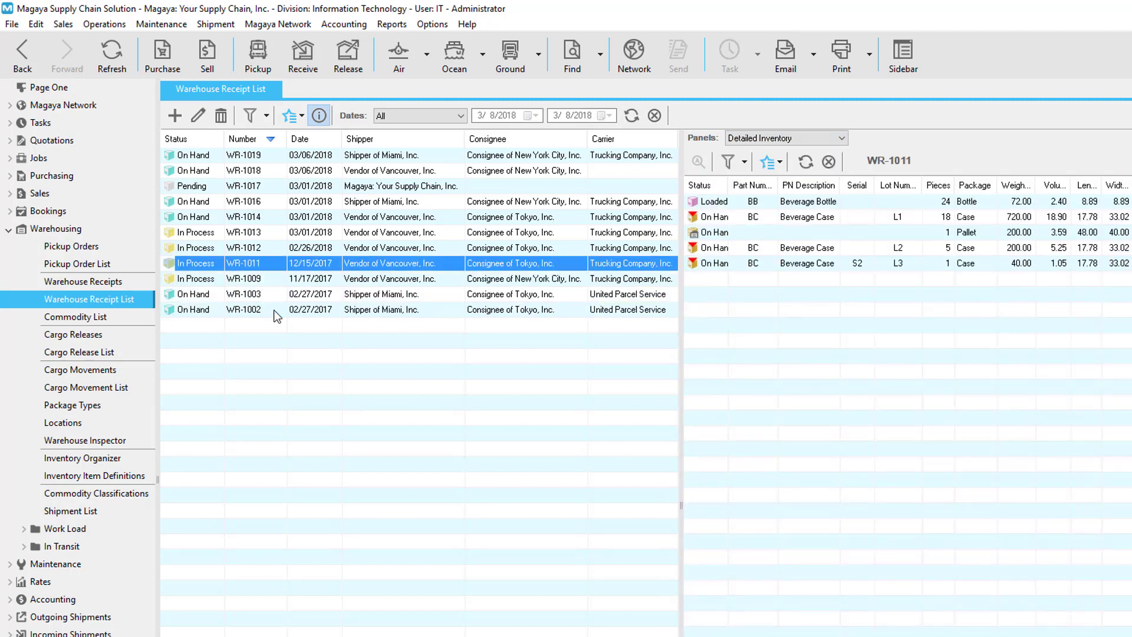
key(Up)
key(Home)
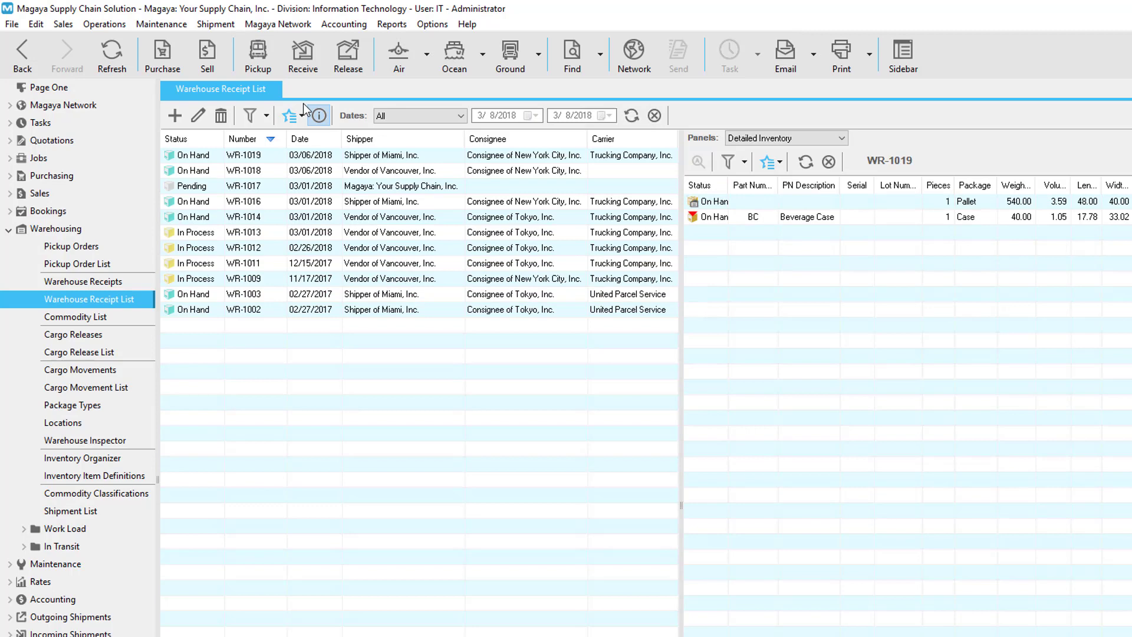
click(302, 115)
mouse_move(296, 139)
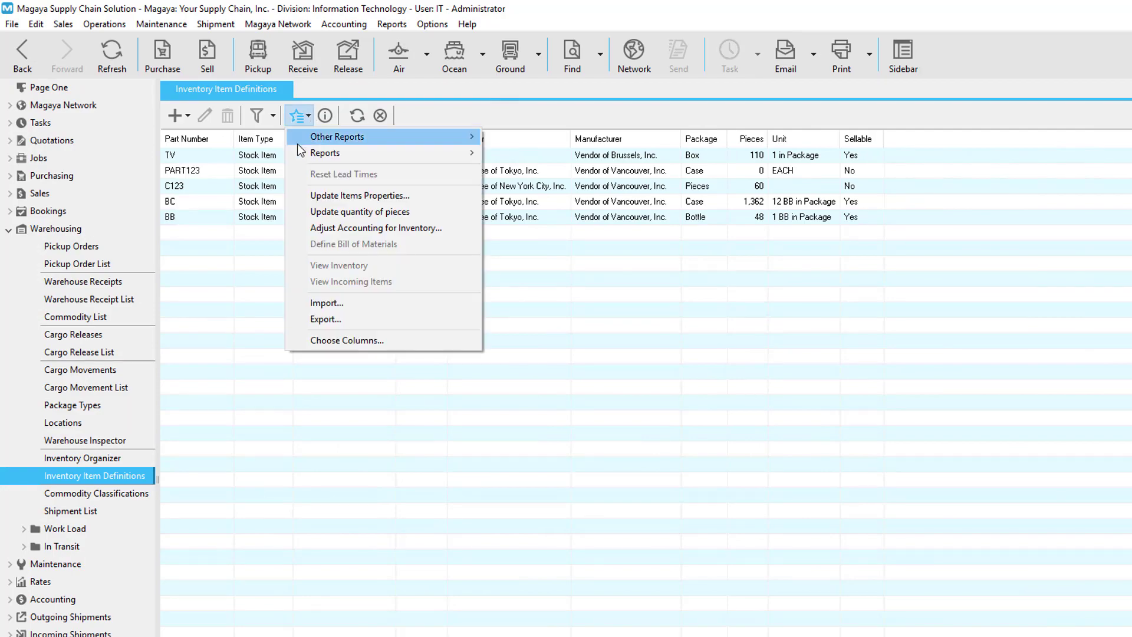
- Generate the In and Out by Part Number Detailed report and change its date range to 2018
mouse_move(301, 155)
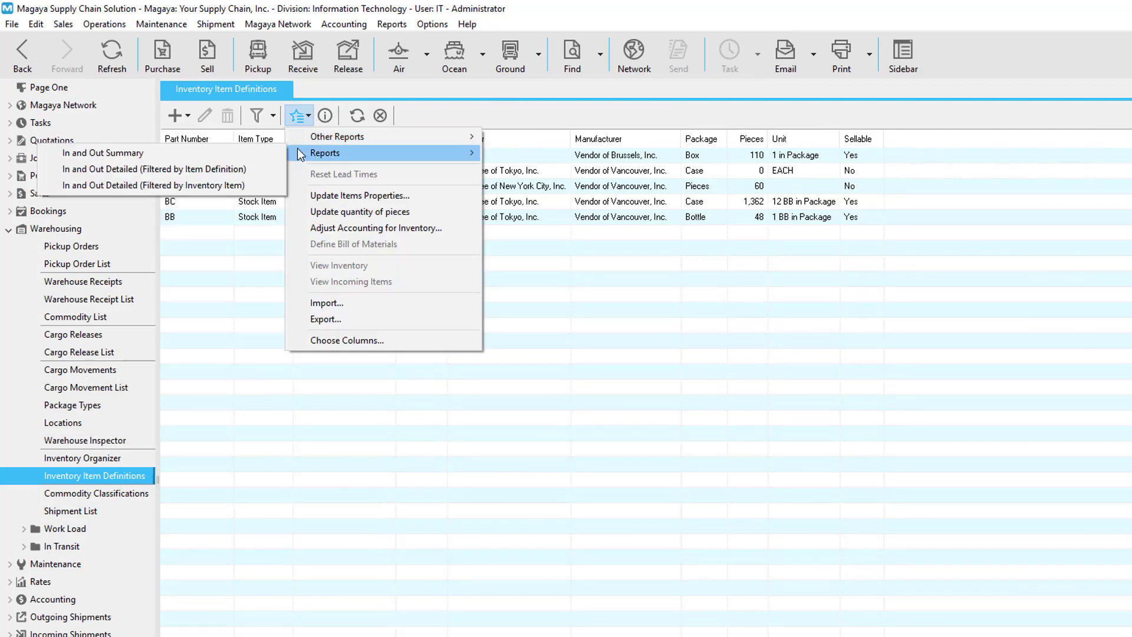
click(154, 169)
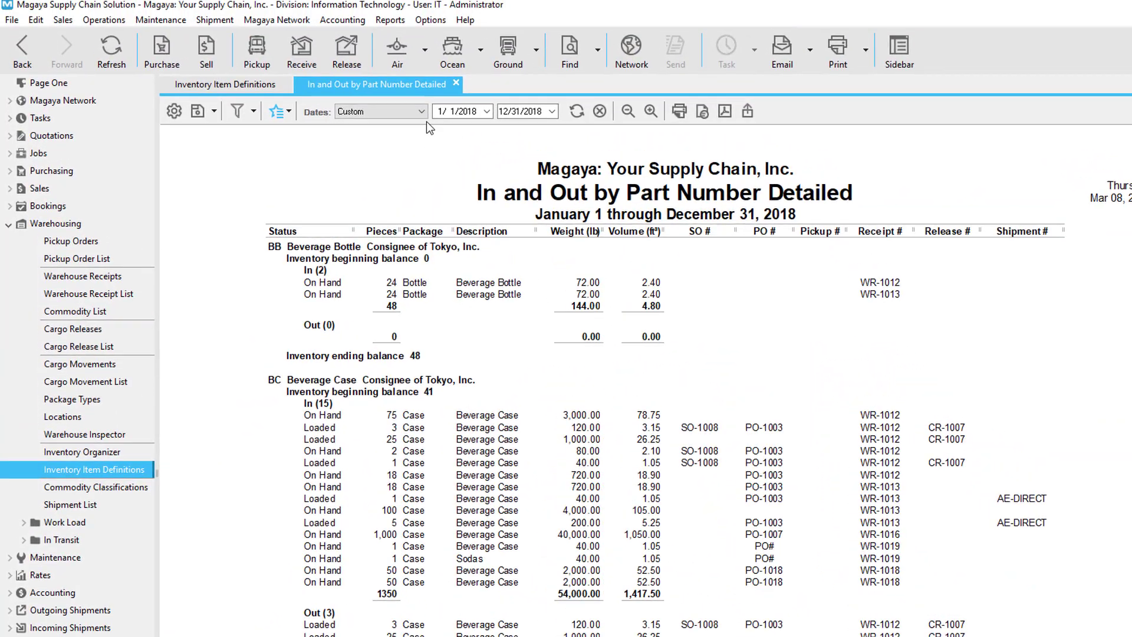
click(390, 33)
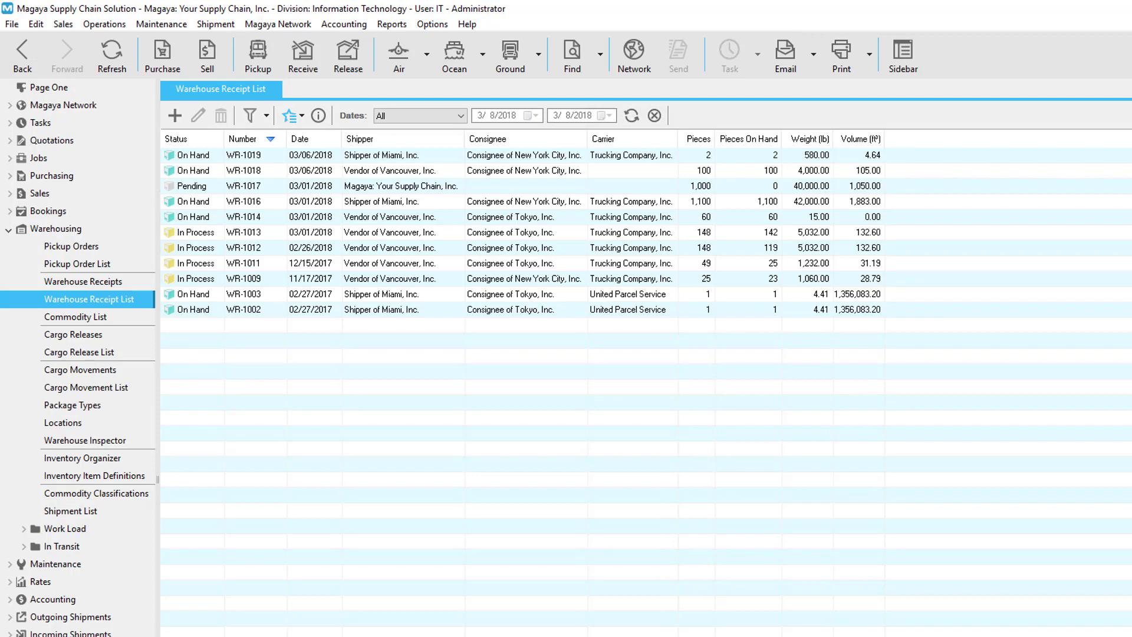
click(293, 116)
click(340, 458)
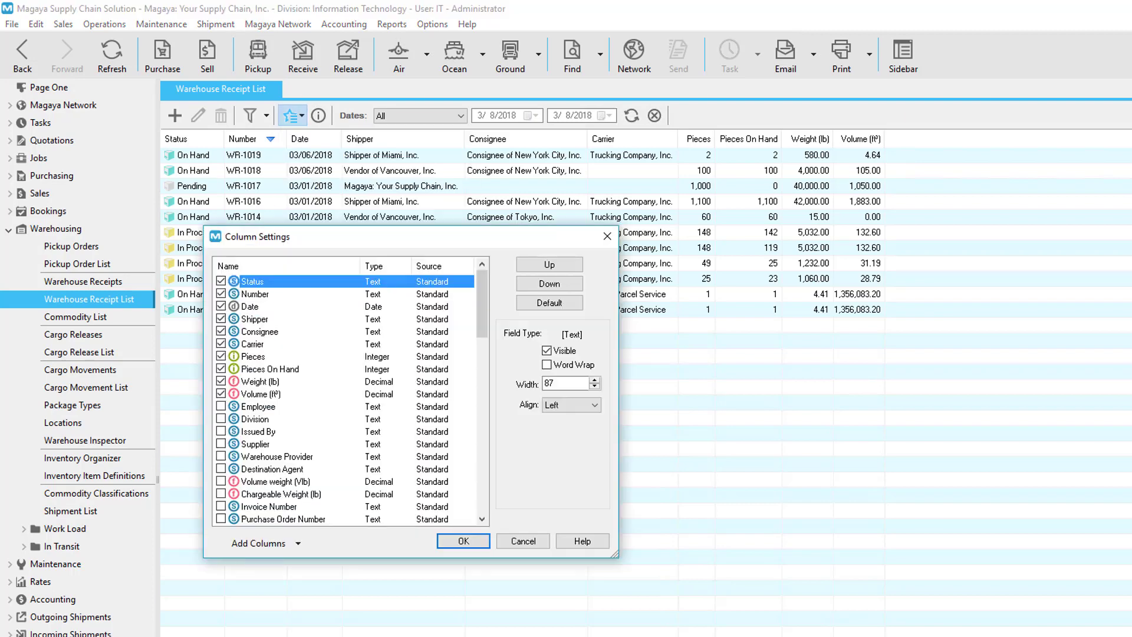
key(Return)
click(420, 116)
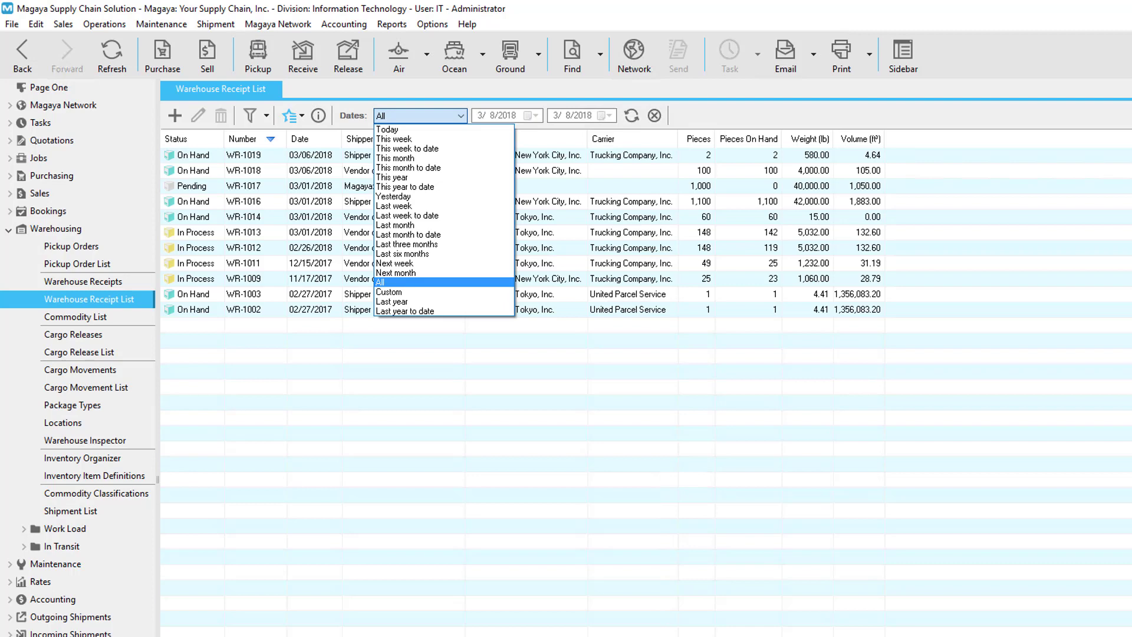
click(266, 116)
click(266, 115)
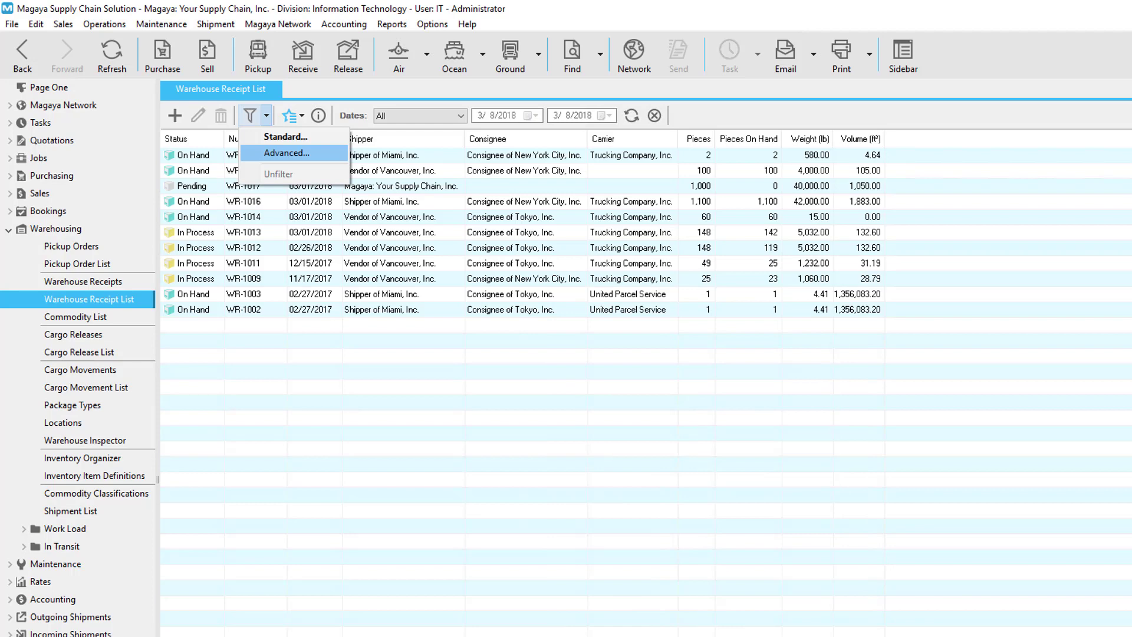
key(Return)
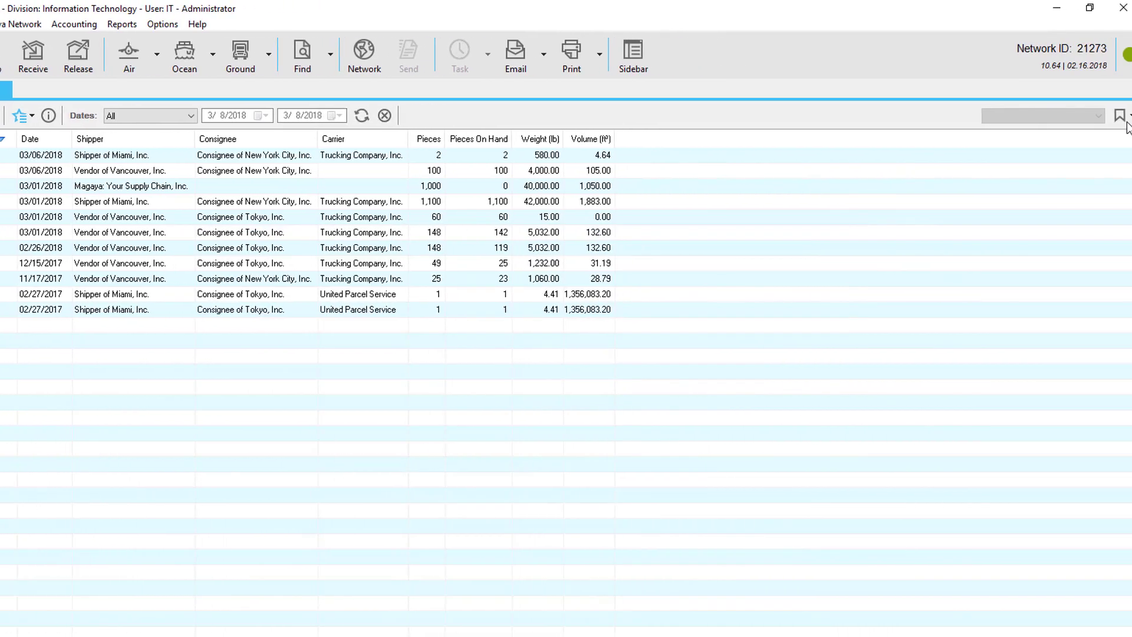
click(1114, 116)
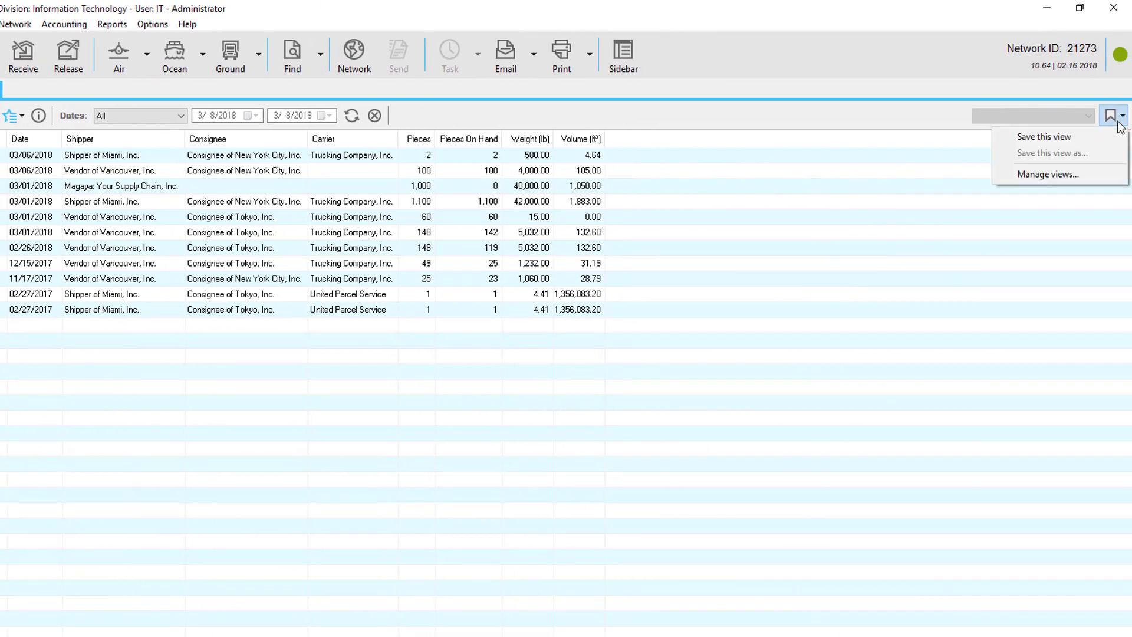